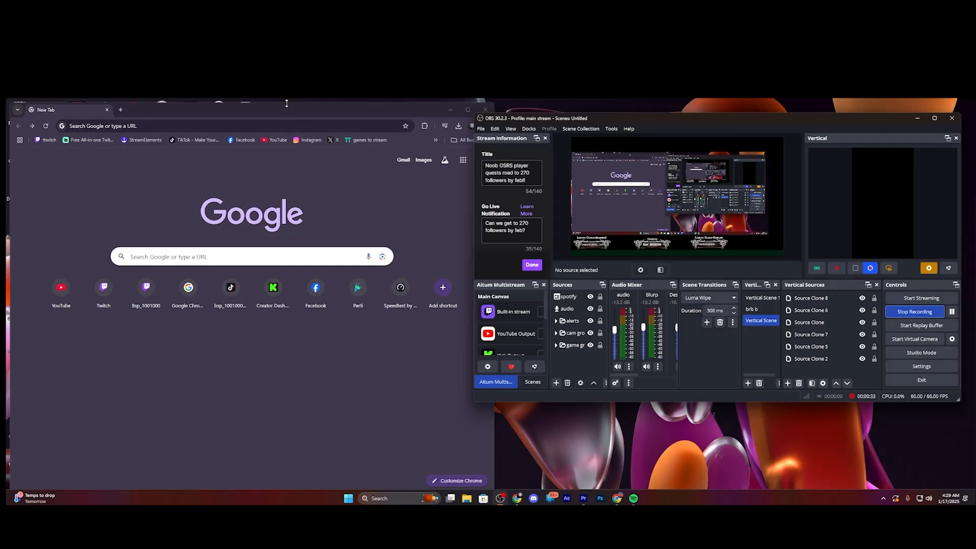
# Go to vb-audio.com/Cable and download the new Windows driver package, VBCABLE_Driver_Pack45.zip.
pyautogui.click(275, 128)
pyautogui.write('vb')
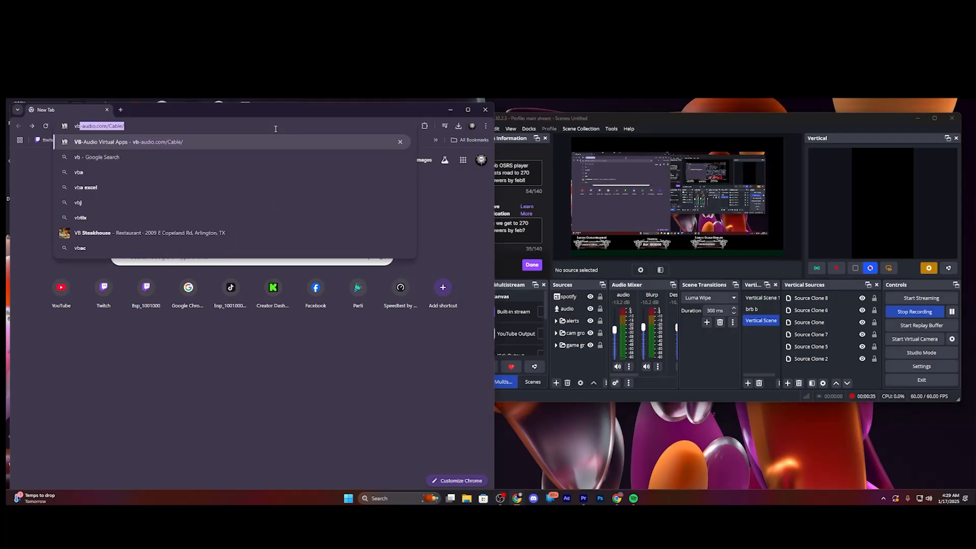
pyautogui.click(178, 142)
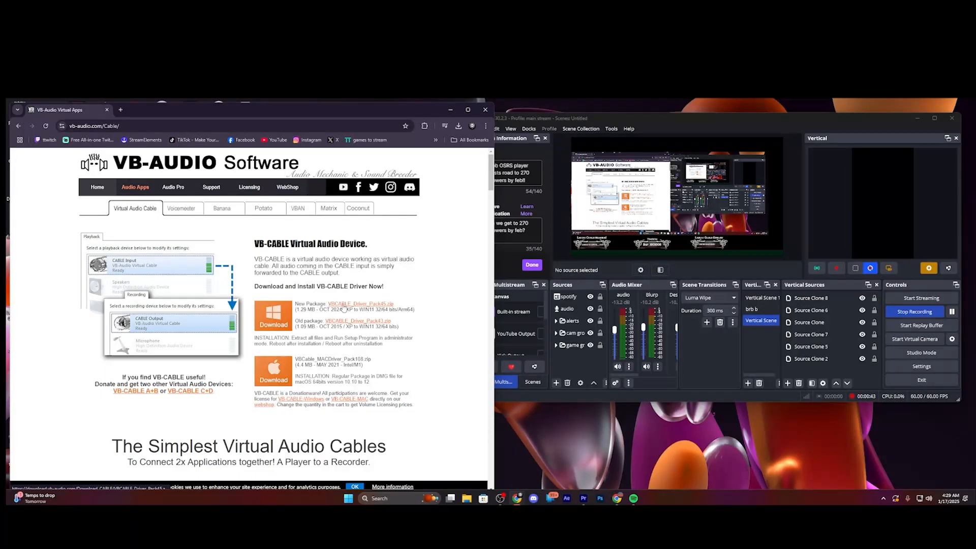
pyautogui.click(343, 308)
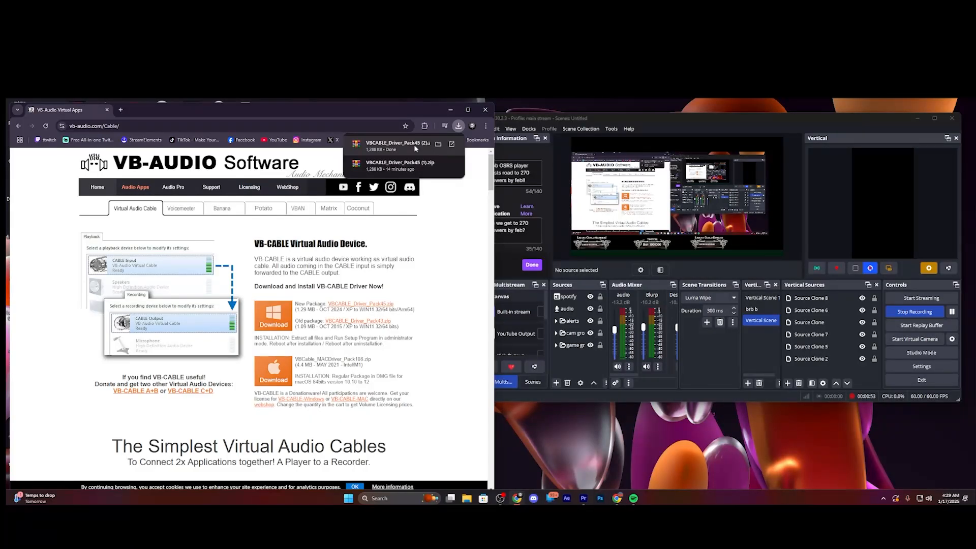
# Open the downloaded VBCABLE_Driver_Pack45 (2).zip archive and move its window over the browser.
pyautogui.click(414, 148)
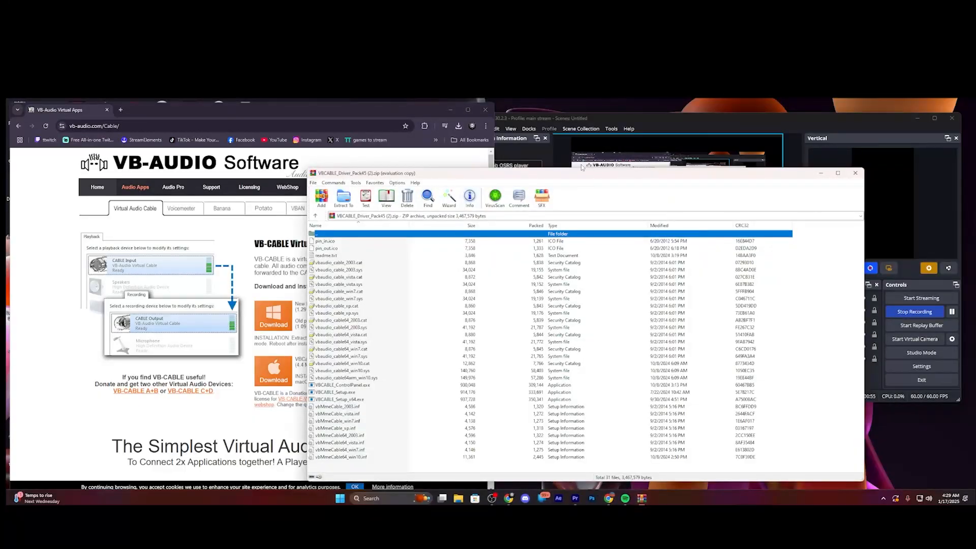
pyautogui.moveTo(576, 176); pyautogui.dragTo(134, 123)
pyautogui.click(417, 307)
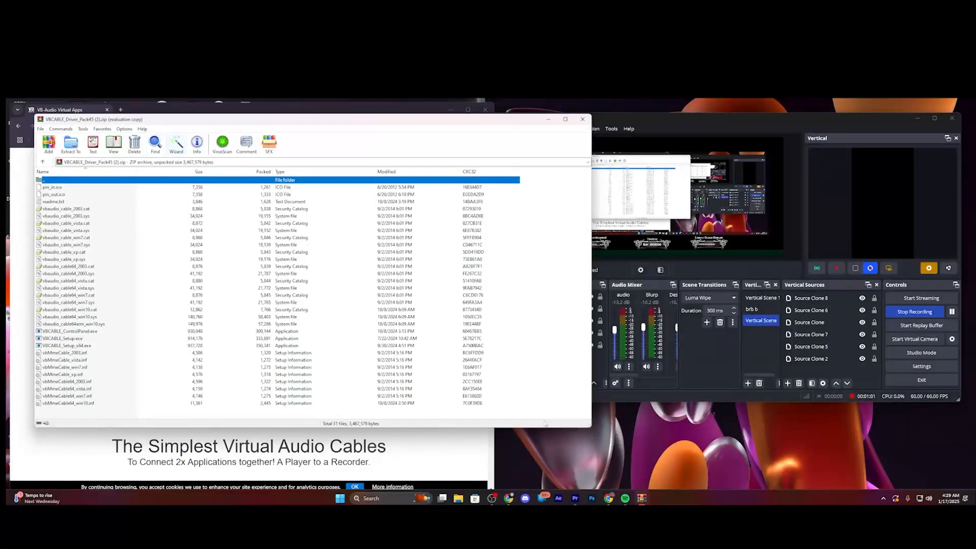
# Create a new folder named "audio" on the desktop.
pyautogui.rightClick(622, 422)
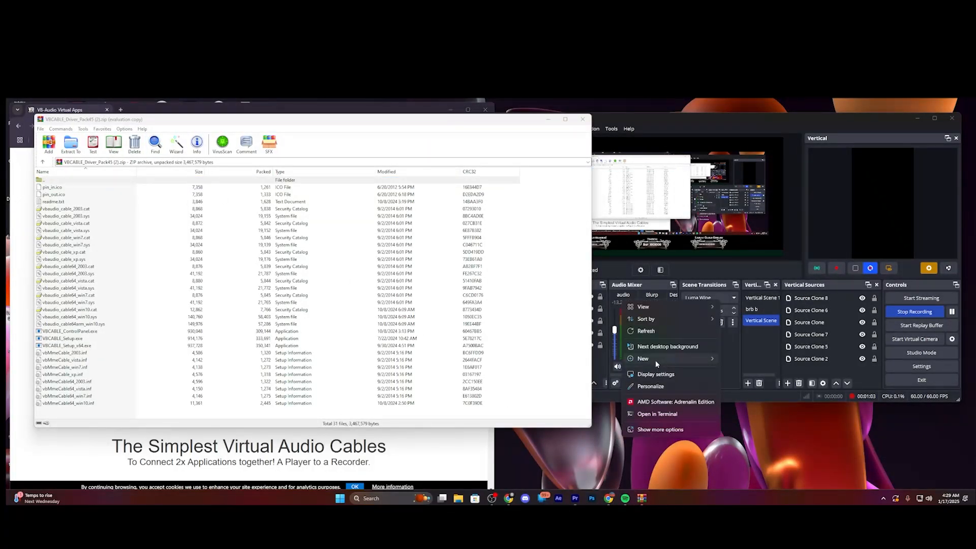
pyautogui.moveTo(696, 361)
pyautogui.click(740, 359)
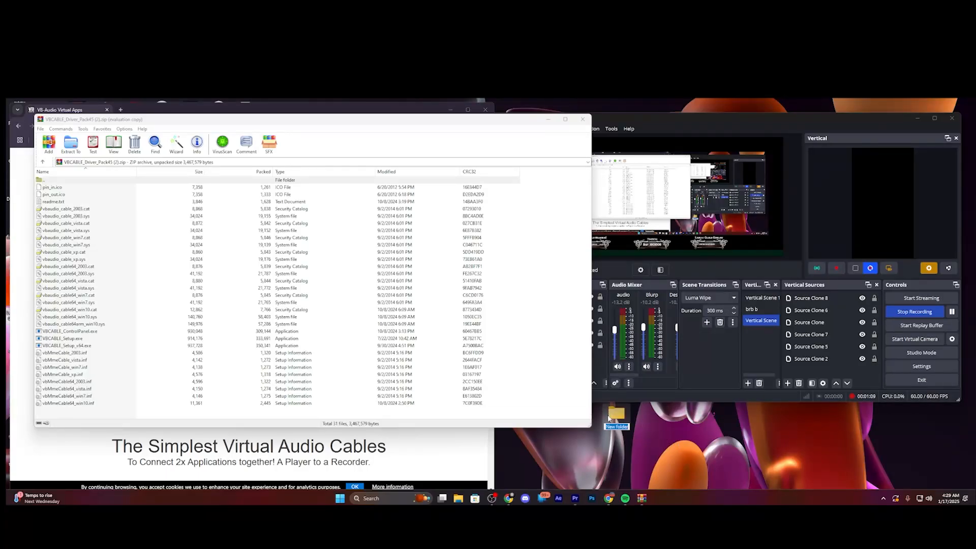
pyautogui.write('audio')
pyautogui.press('Return')
# Extract all files of the driver archive into the desktop's audio folder and close the archive.
pyautogui.doubleClick(610, 417)
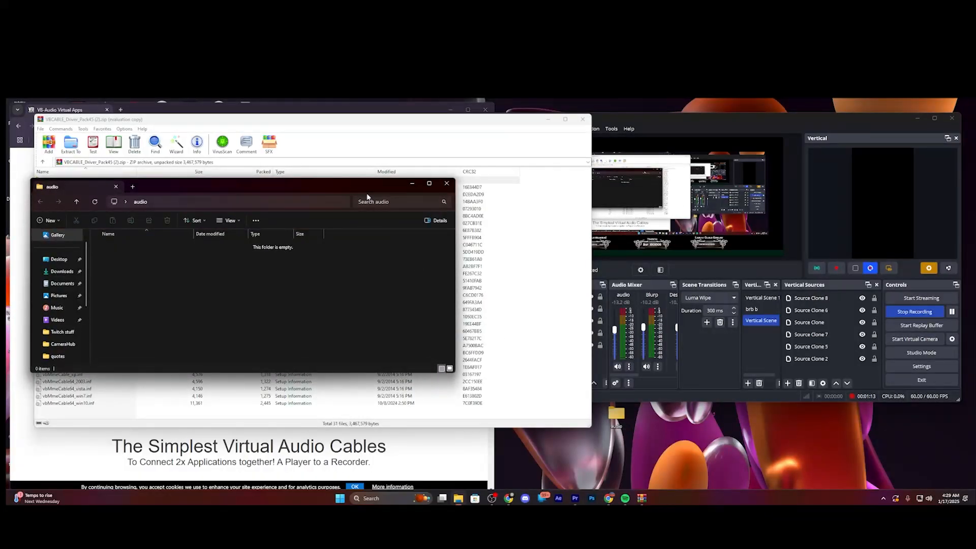
pyautogui.moveTo(397, 187); pyautogui.dragTo(856, 189)
pyautogui.click(358, 310)
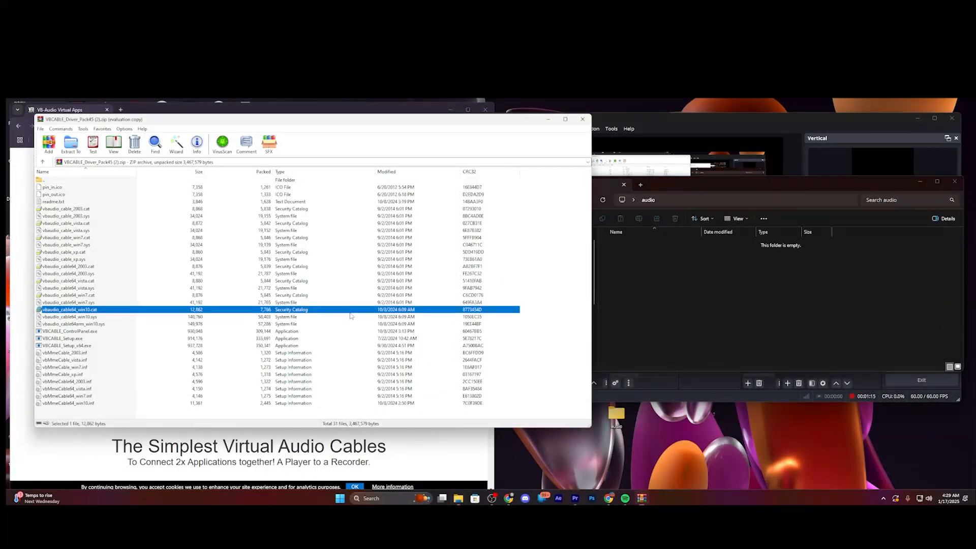
pyautogui.hotkey('ctrl', 'a')
pyautogui.moveTo(355, 309); pyautogui.dragTo(756, 312)
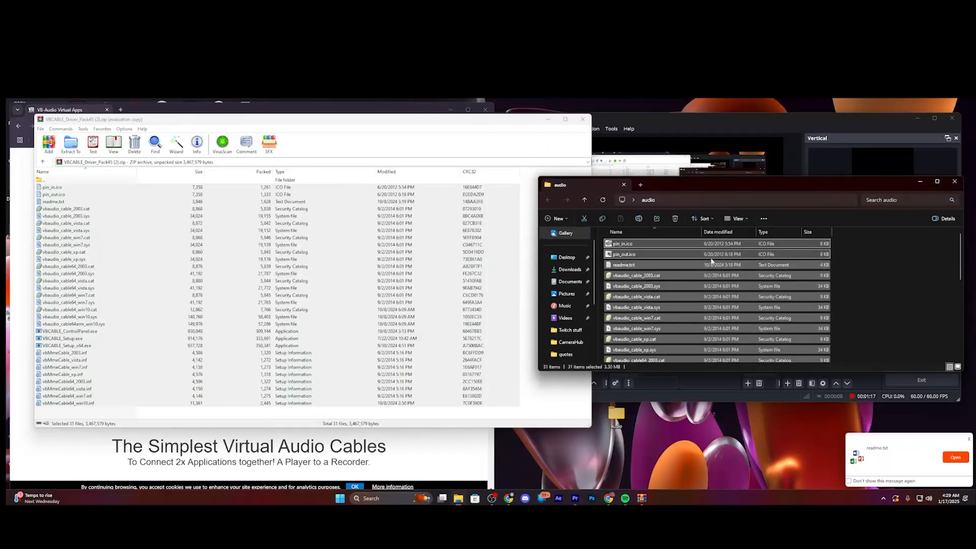
pyautogui.moveTo(740, 190); pyautogui.dragTo(649, 202)
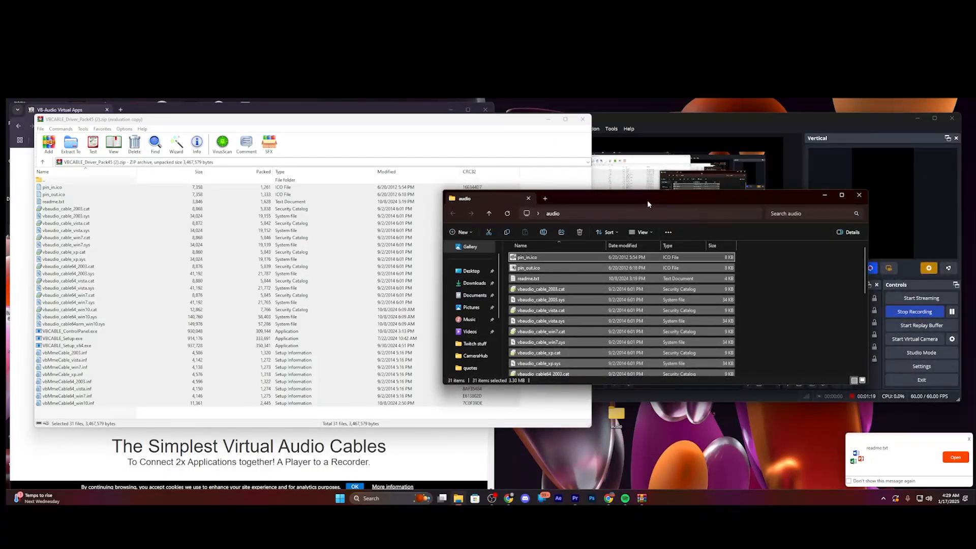
pyautogui.click(582, 119)
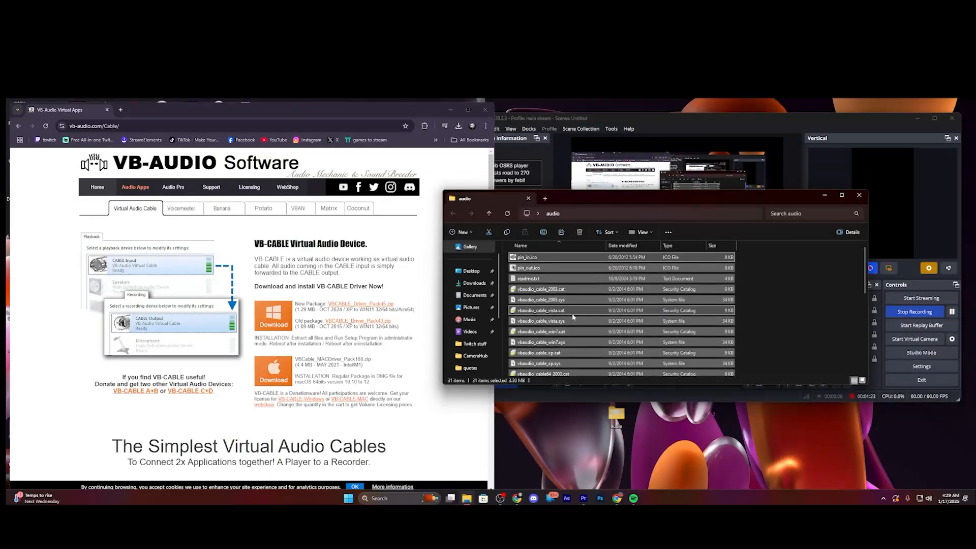
# Run VBCABLE_Setup_x64.exe from the audio folder and close the installer window without removing the driver.
pyautogui.scroll(-3, 564, 341)
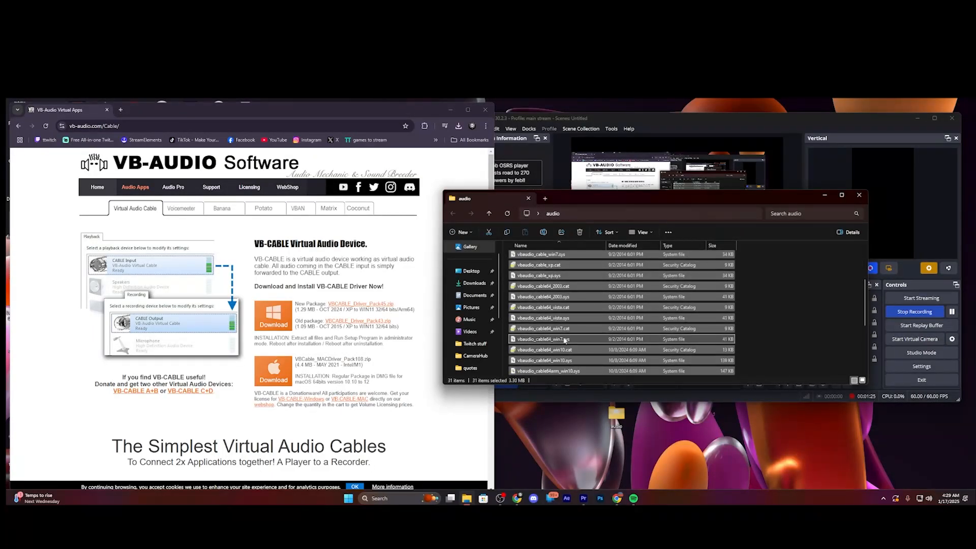
pyautogui.scroll(-2, 580, 340)
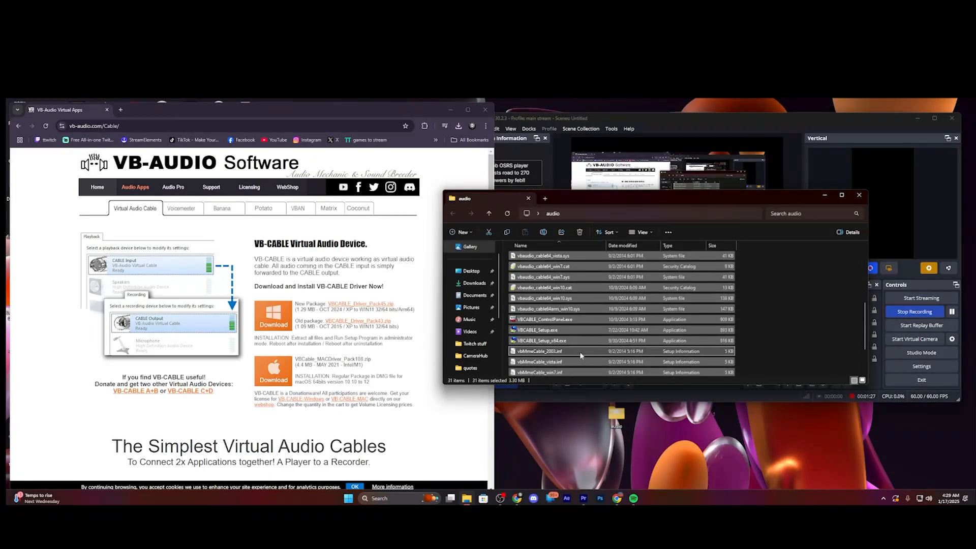
pyautogui.scroll(-1, 577, 293)
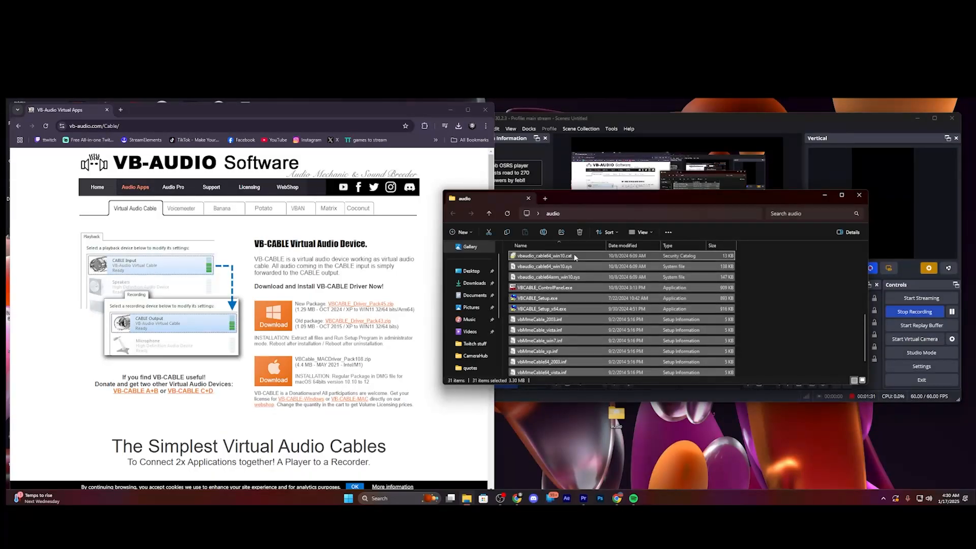
pyautogui.scroll(1, 575, 258)
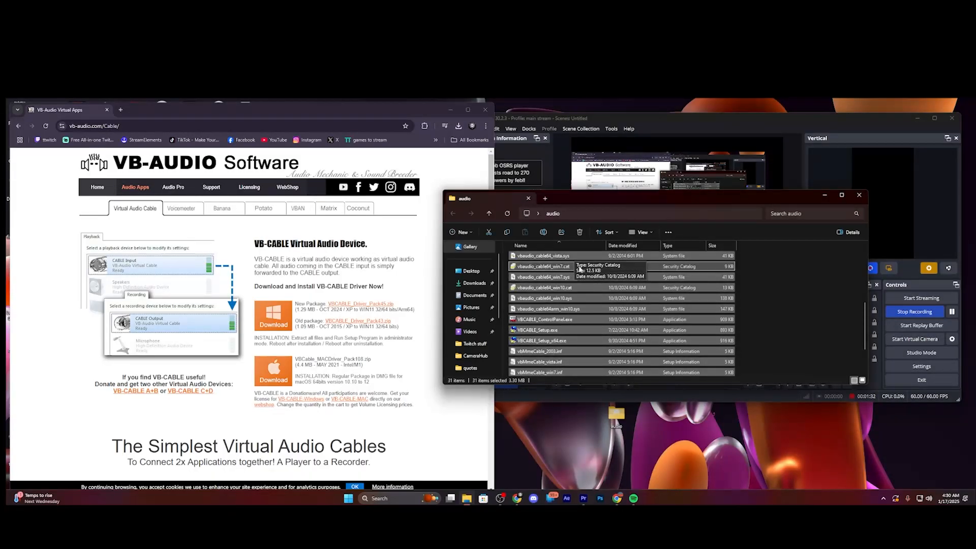
pyautogui.click(574, 340)
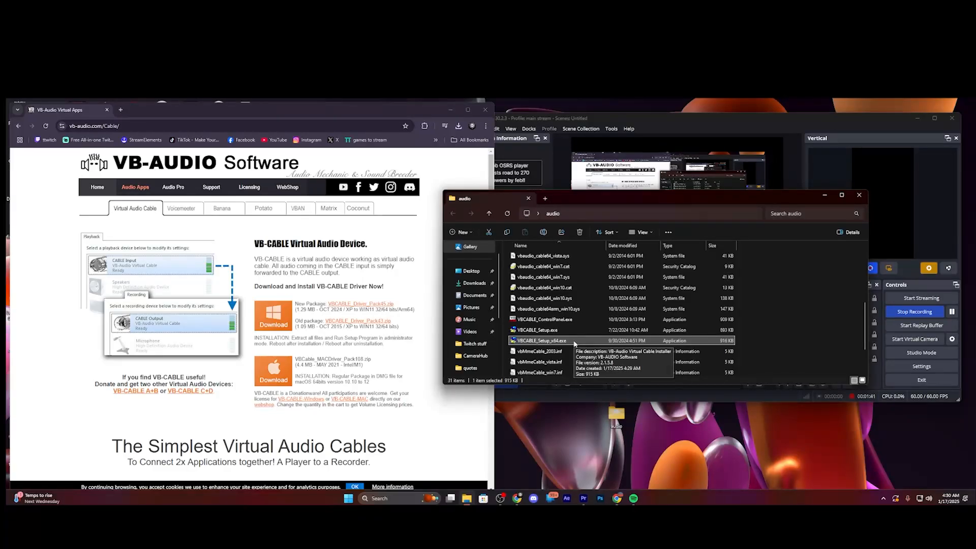
pyautogui.doubleClick(574, 342)
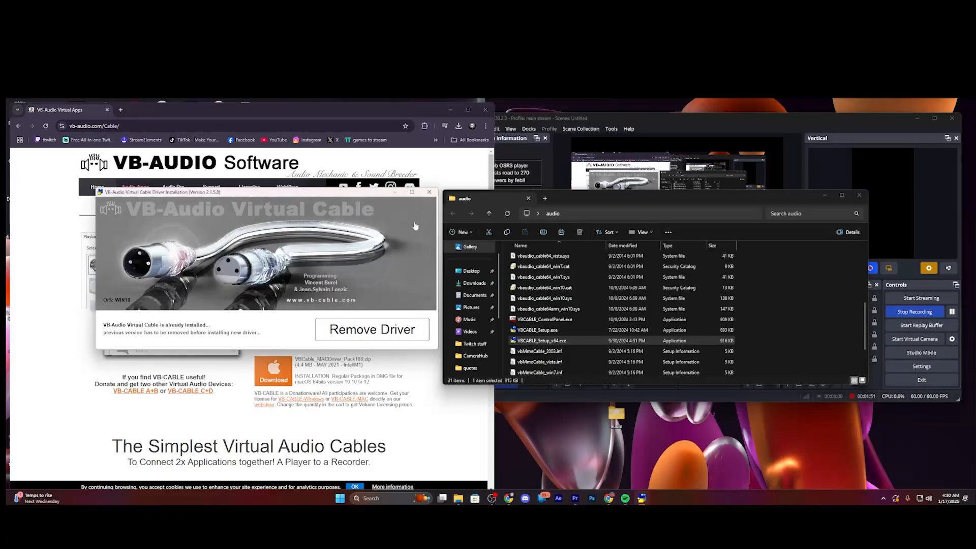
pyautogui.click(431, 193)
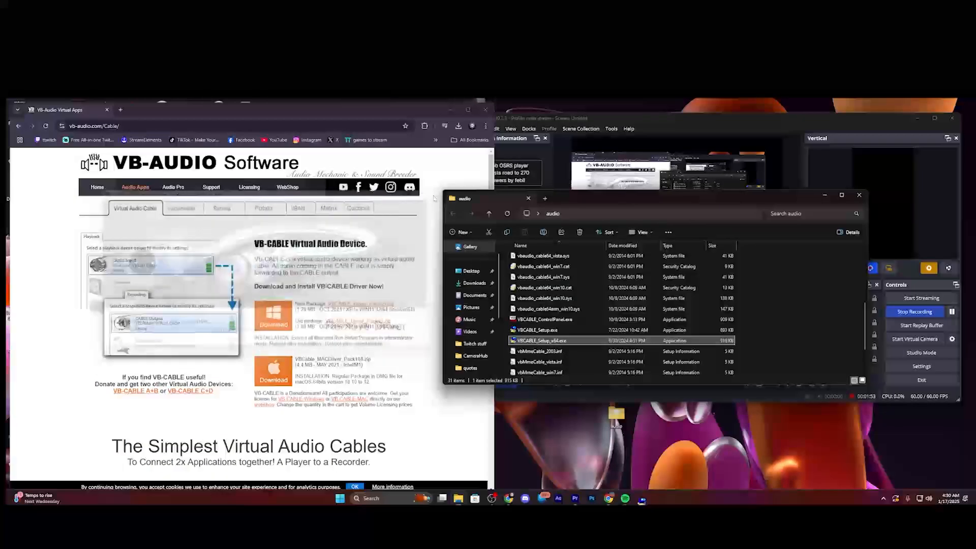
# Open the Windows sound settings and check the output and input devices for the VB-Audio Virtual Cable entries.
pyautogui.rightClick(929, 499)
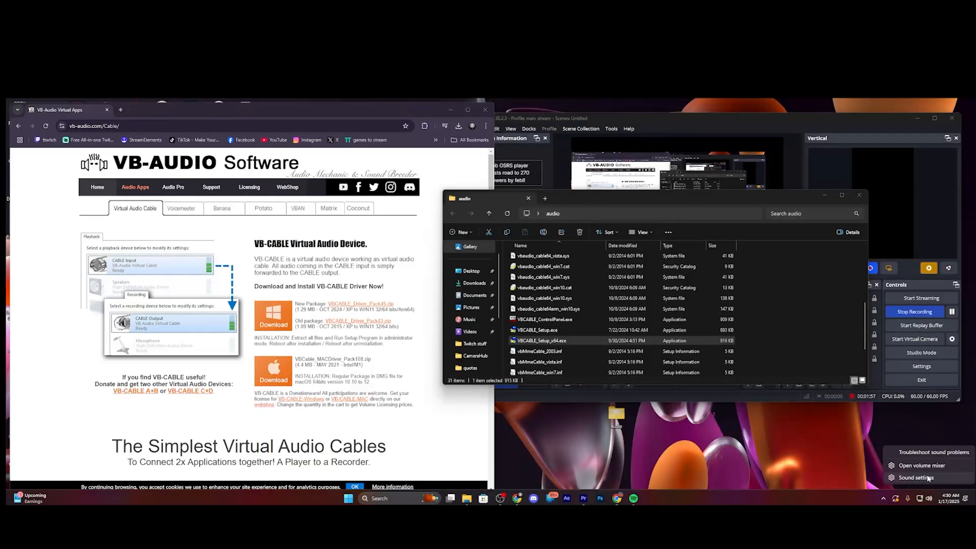
pyautogui.click(924, 477)
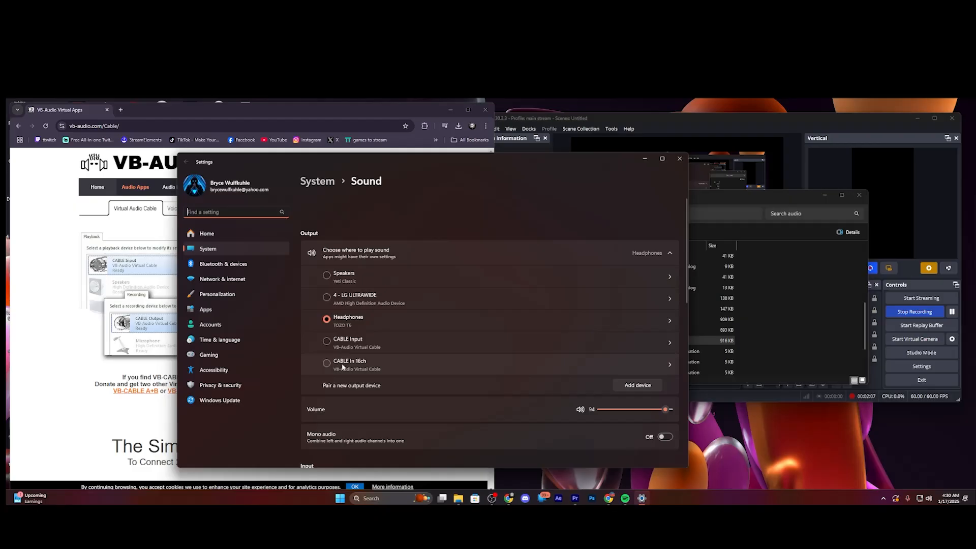
pyautogui.scroll(-10, 342, 365)
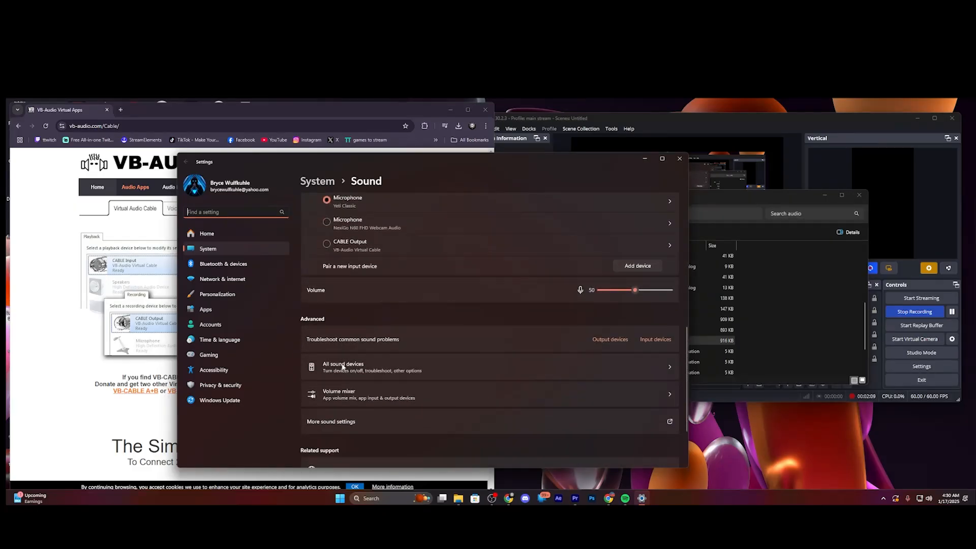
pyautogui.scroll(-3, 342, 366)
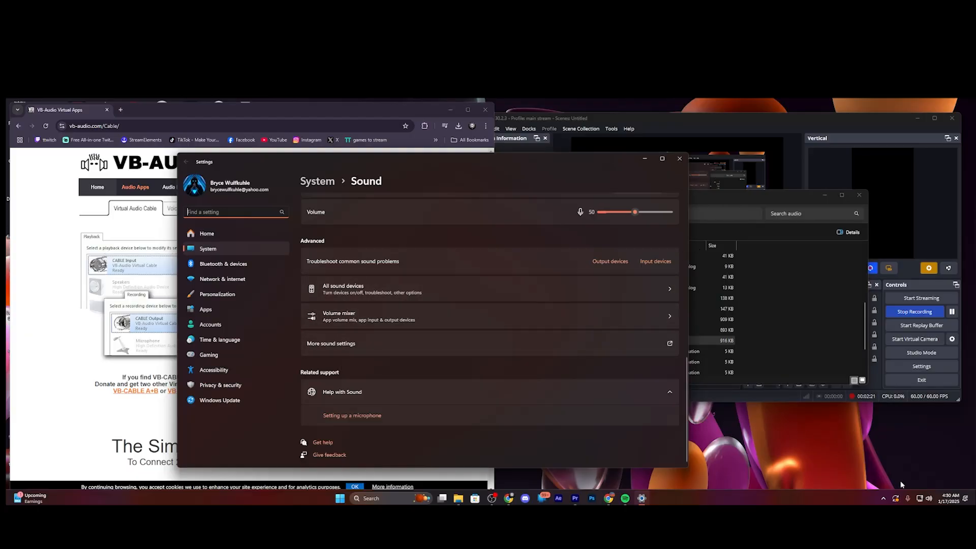
# Open the Windows Volume mixer and check the output and input device settings for Spotify.
pyautogui.rightClick(928, 498)
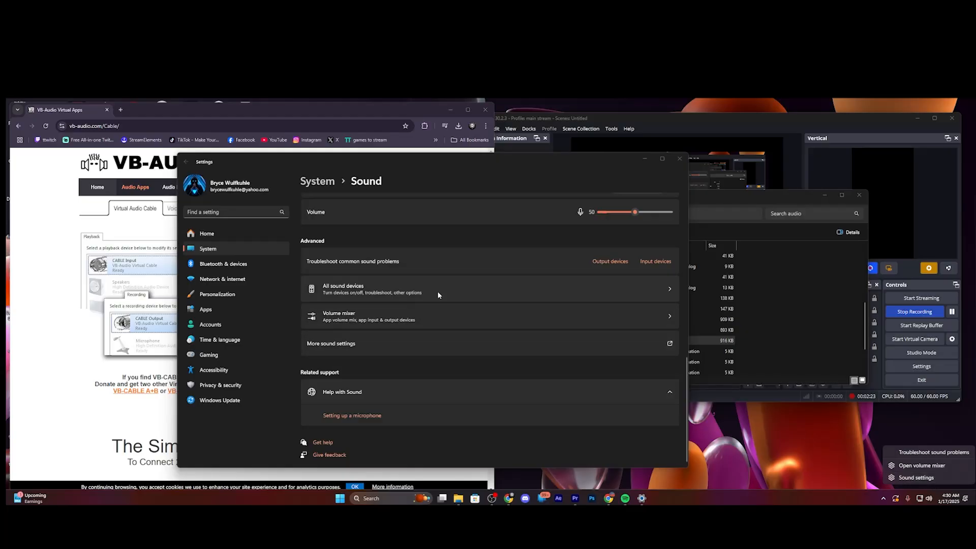
pyautogui.click(392, 311)
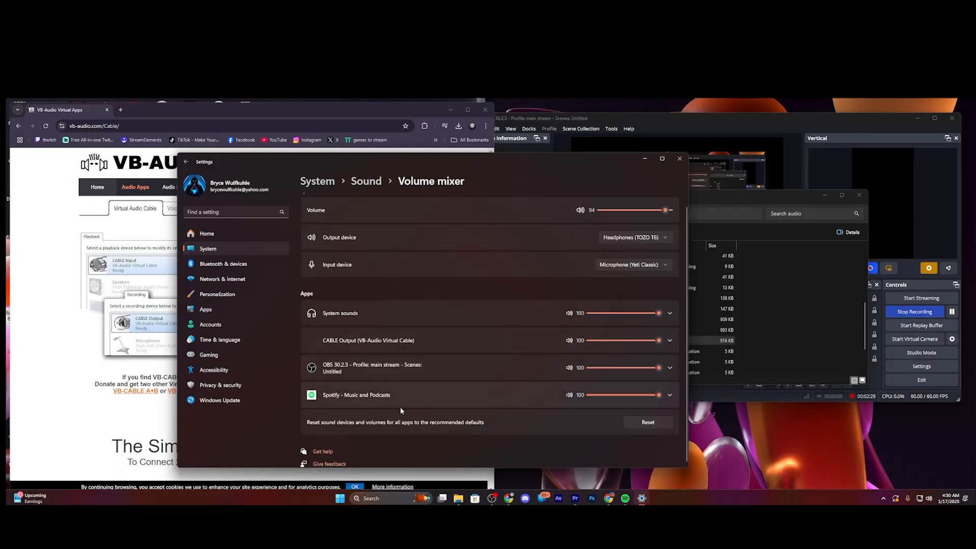
pyautogui.click(670, 395)
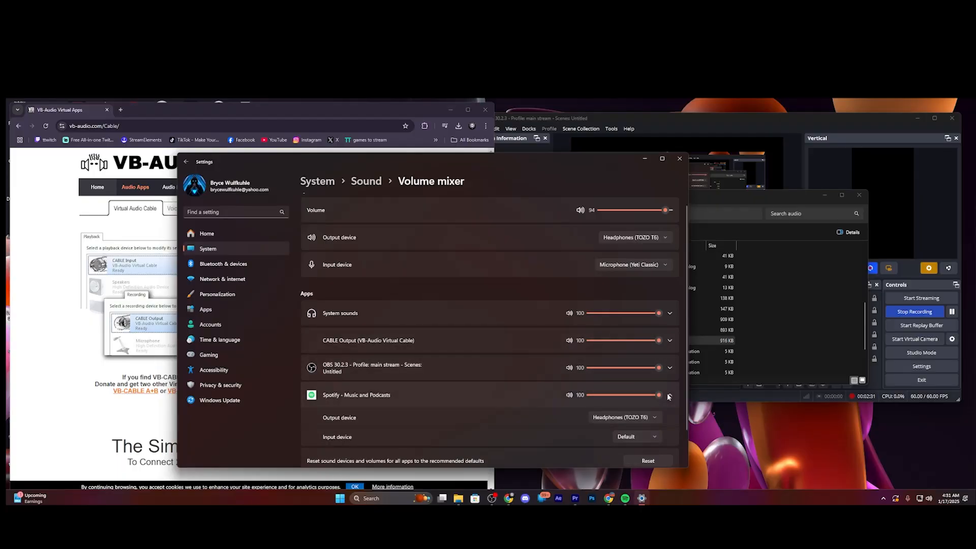
pyautogui.click(669, 396)
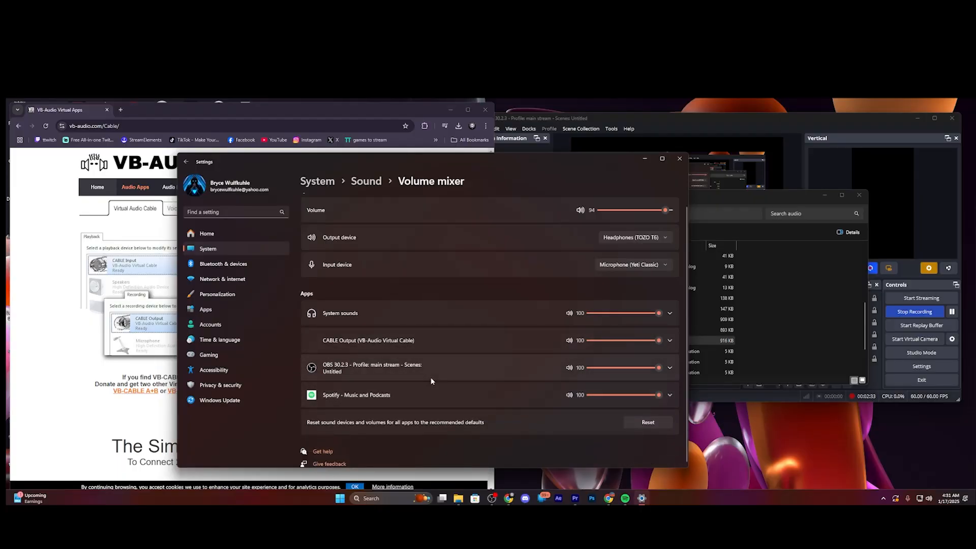
# Check the output device choices for OBS in the Volume mixer and look at the audio mixer in OBS.
pyautogui.click(394, 370)
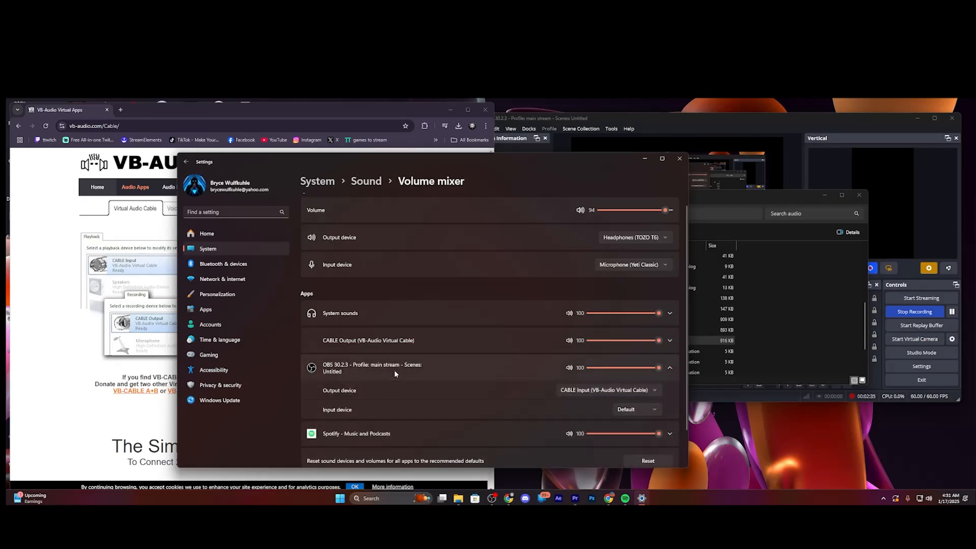
pyautogui.click(582, 391)
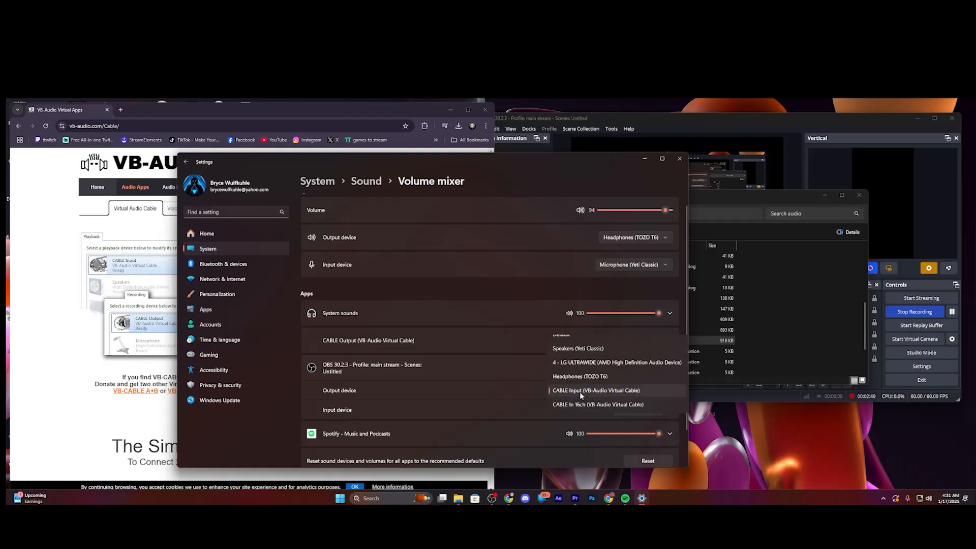
pyautogui.click(456, 368)
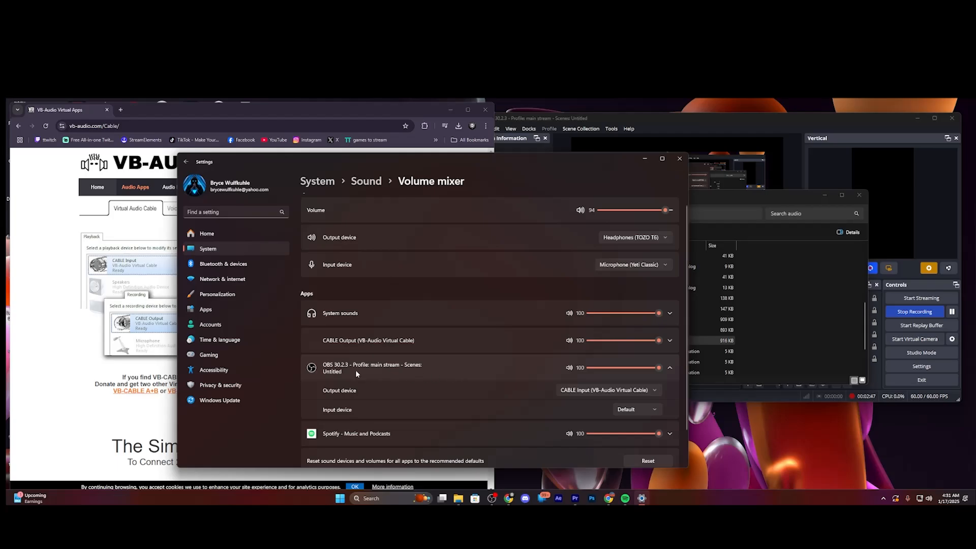
pyautogui.click(695, 394)
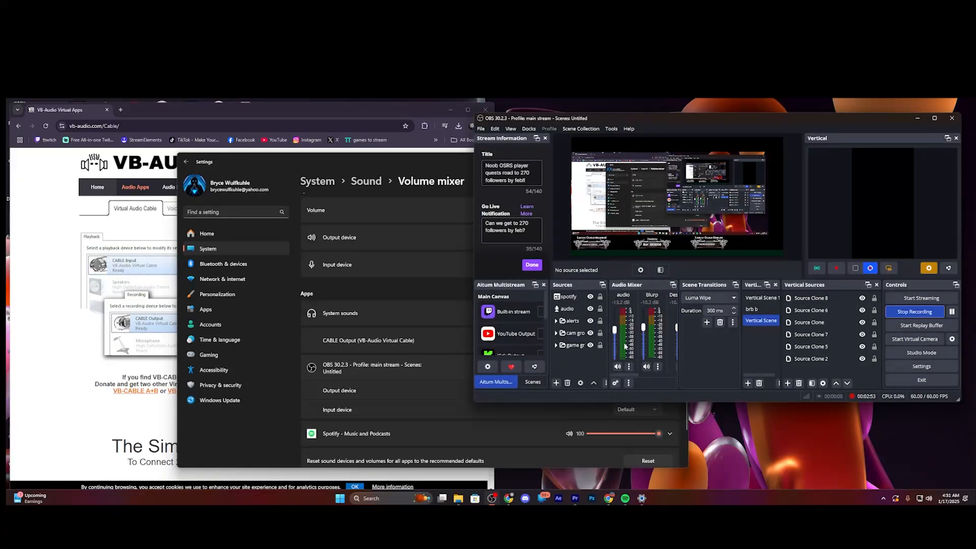
pyautogui.click(290, 407)
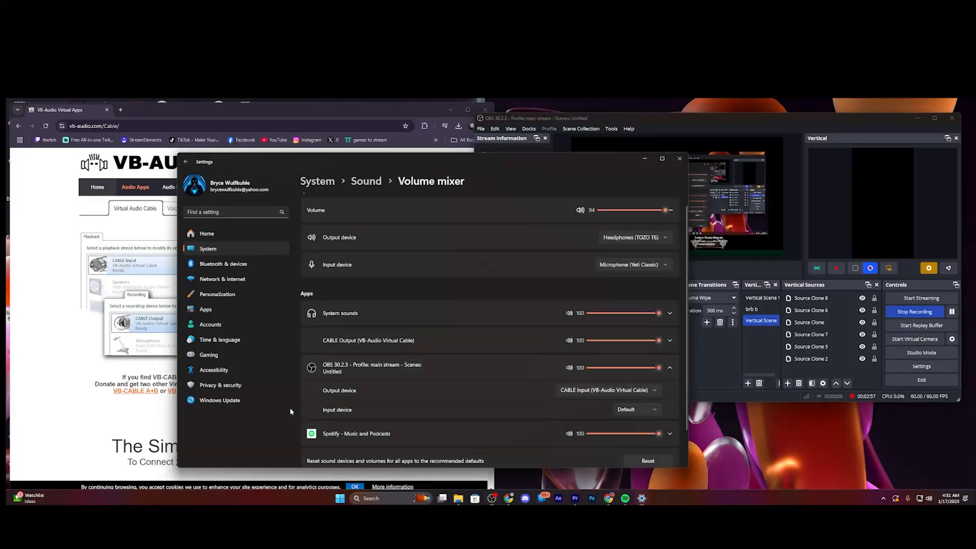
# Review the output device choices for OBS in the Volume mixer, keeping CABLE Input (VB-Audio Virtual Cable).
pyautogui.click(391, 374)
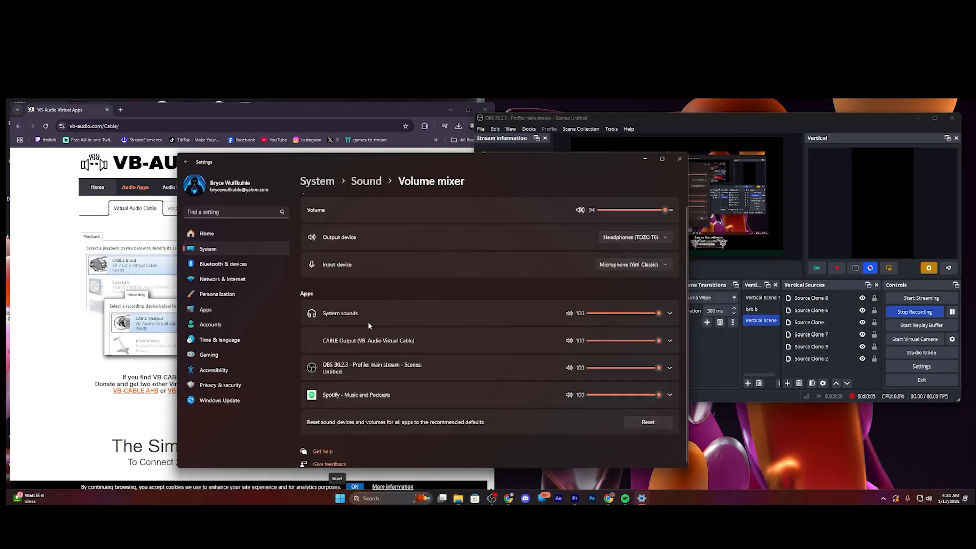
pyautogui.click(399, 359)
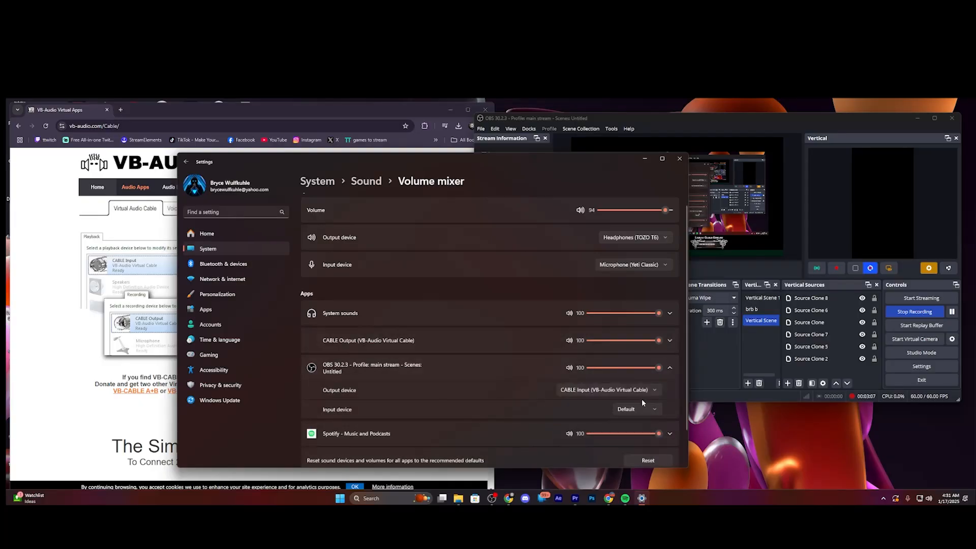
pyautogui.click(655, 389)
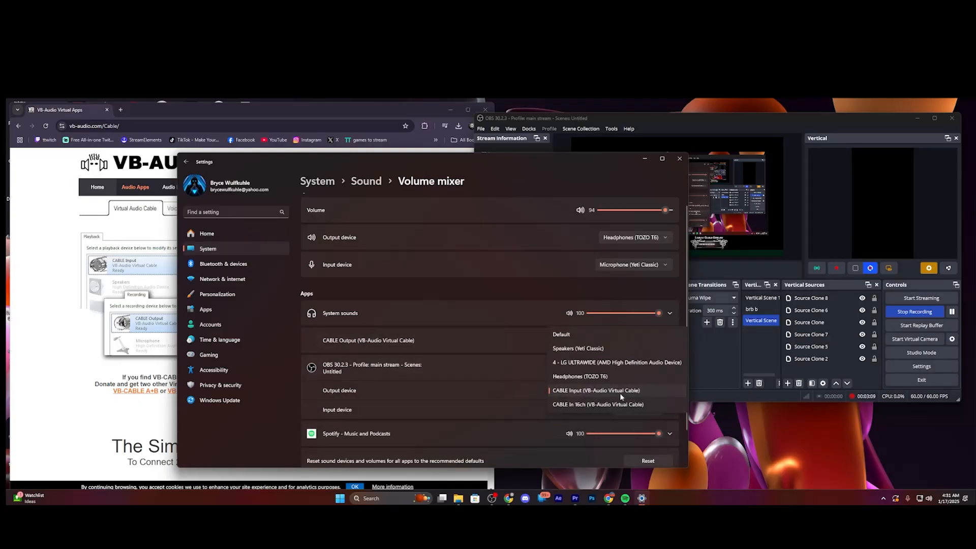
pyautogui.click(447, 289)
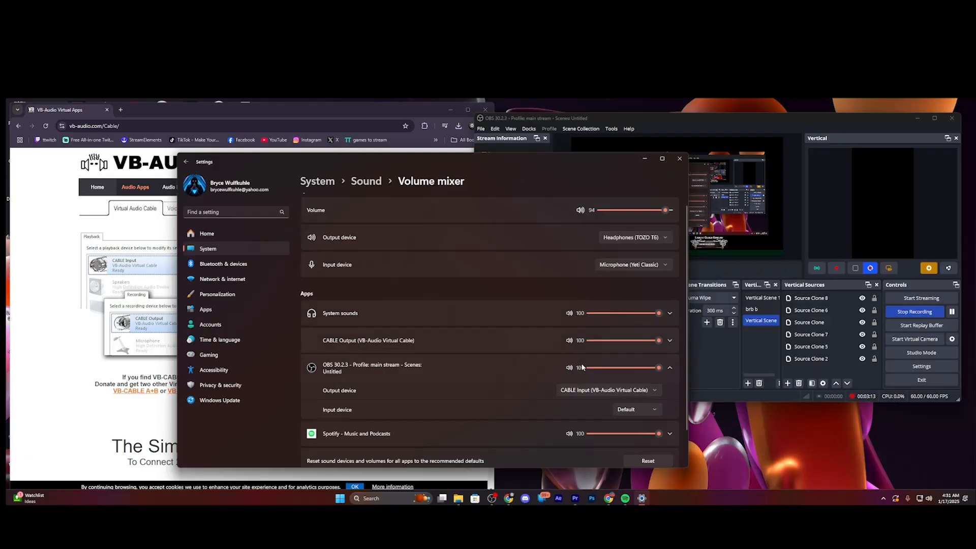
pyautogui.click(613, 390)
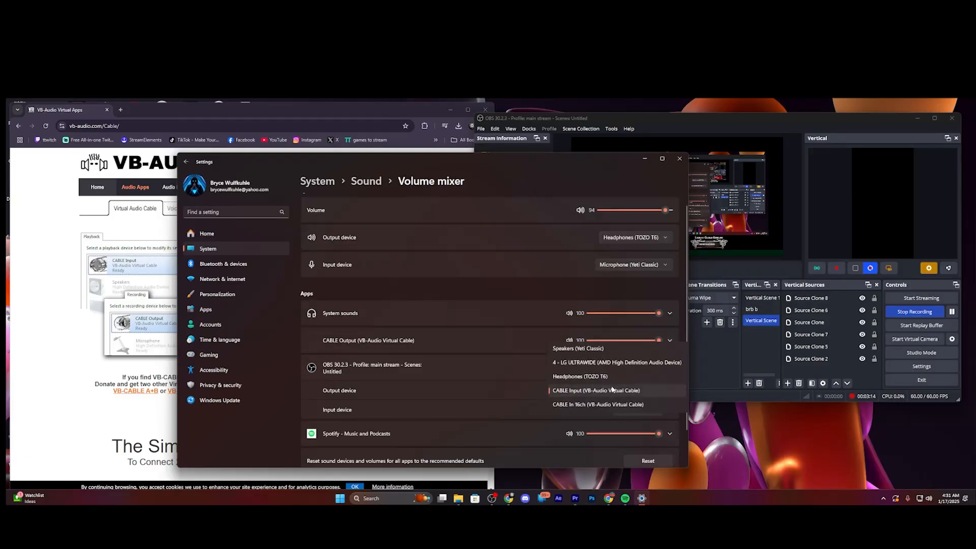
pyautogui.click(265, 433)
# Compare Spotify's output and input devices with those of OBS in the Volume mixer and close the Settings window.
pyautogui.scroll(-2, 376, 423)
pyautogui.click(441, 398)
pyautogui.scroll(-2, 450, 413)
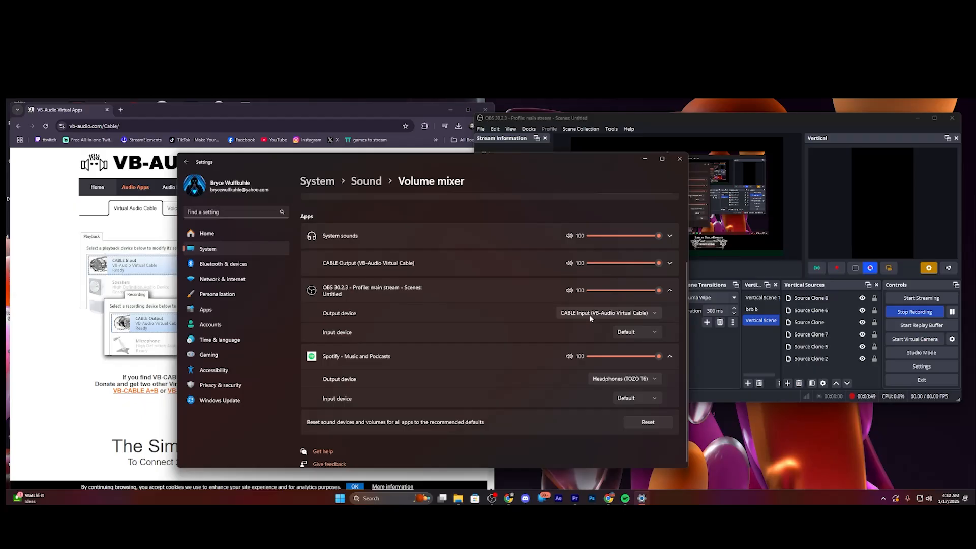
pyautogui.click(680, 159)
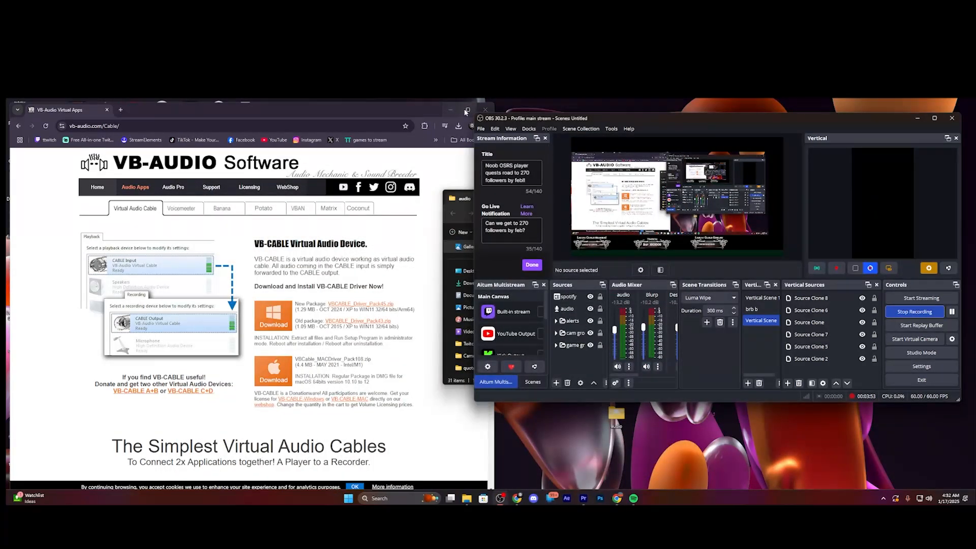
# Open a new browser tab and bring the OBS window back to the front.
pyautogui.click(127, 108)
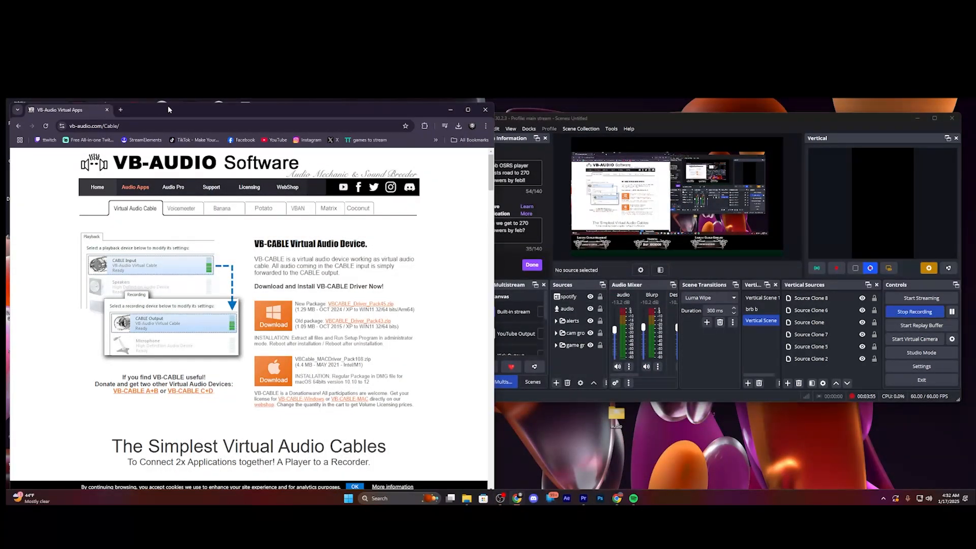
pyautogui.click(120, 109)
pyautogui.click(624, 117)
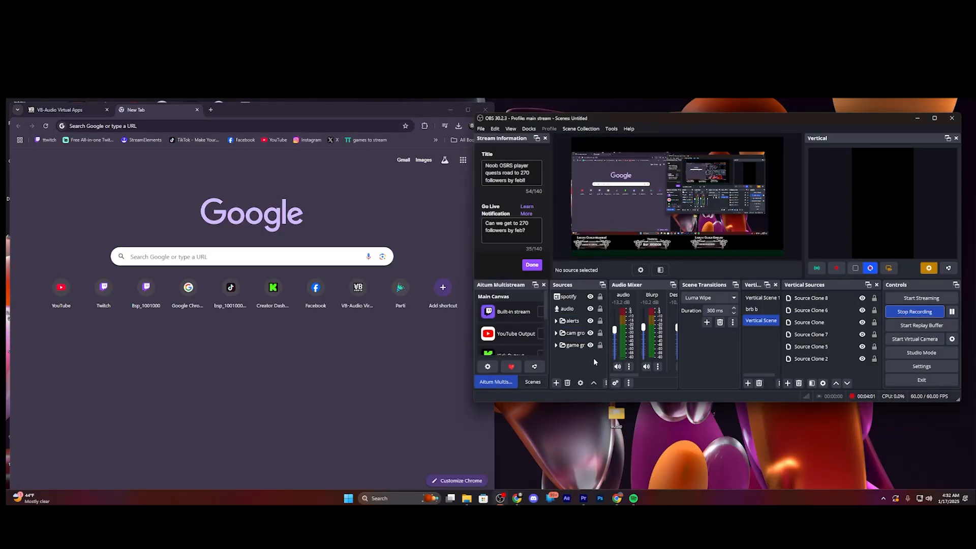
# Examine the streaming audio track selection in the OBS Output settings and close the settings dialog.
pyautogui.click(480, 129)
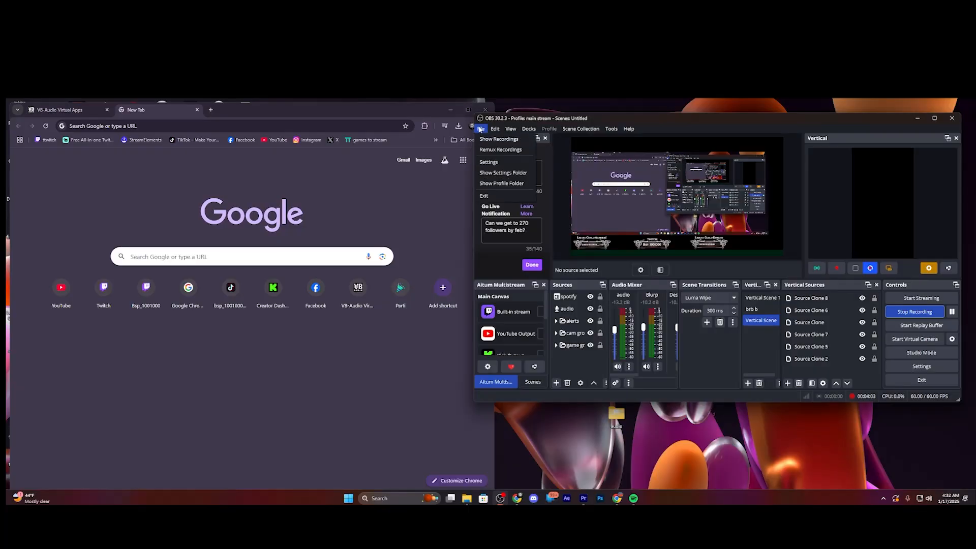
pyautogui.click(500, 166)
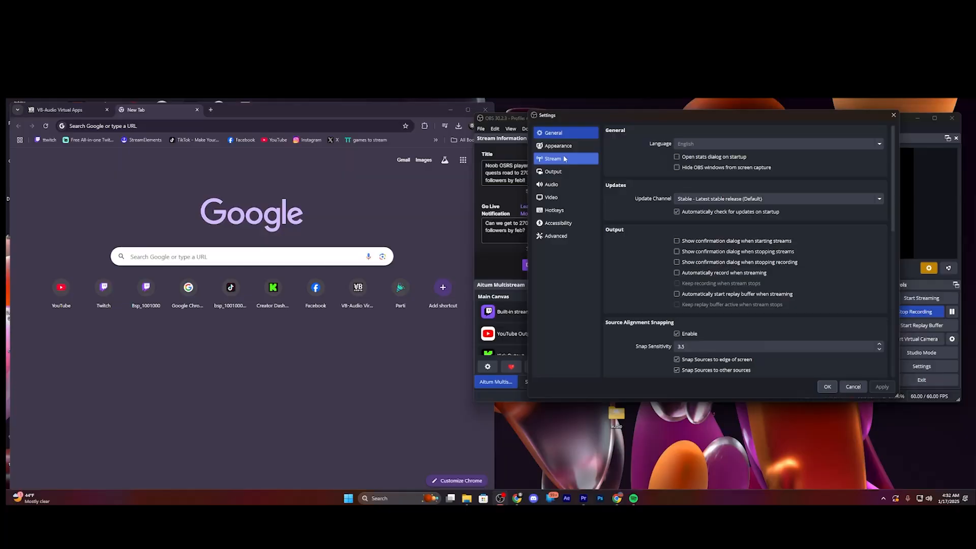
pyautogui.click(562, 172)
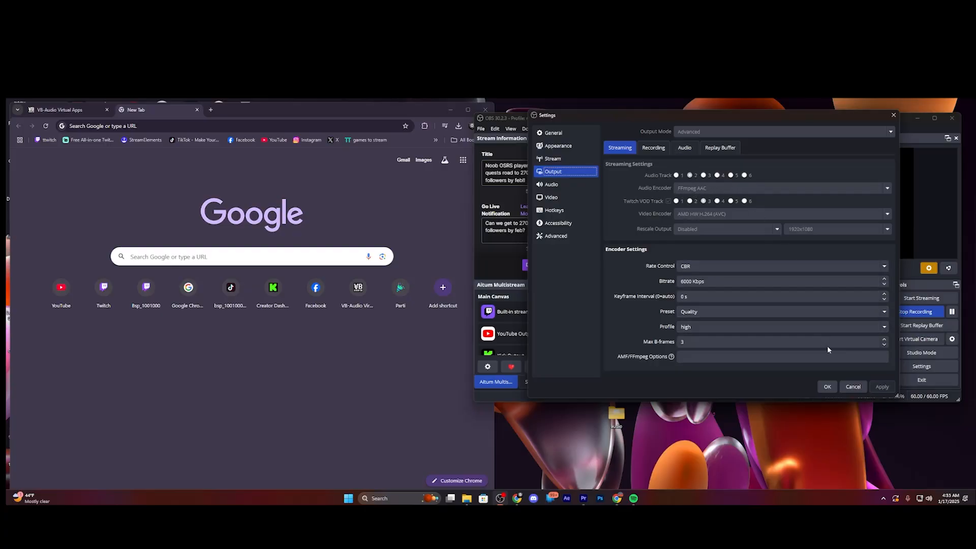
pyautogui.click(832, 387)
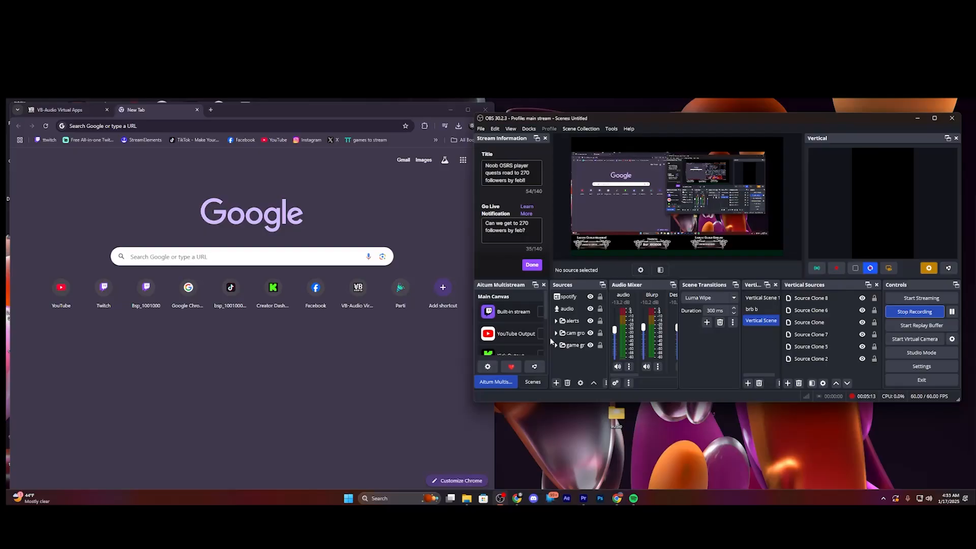
# Open the Aitum Multistream settings over the browser area and collapse the advanced settings of the YouTube and Parti outputs.
pyautogui.click(487, 366)
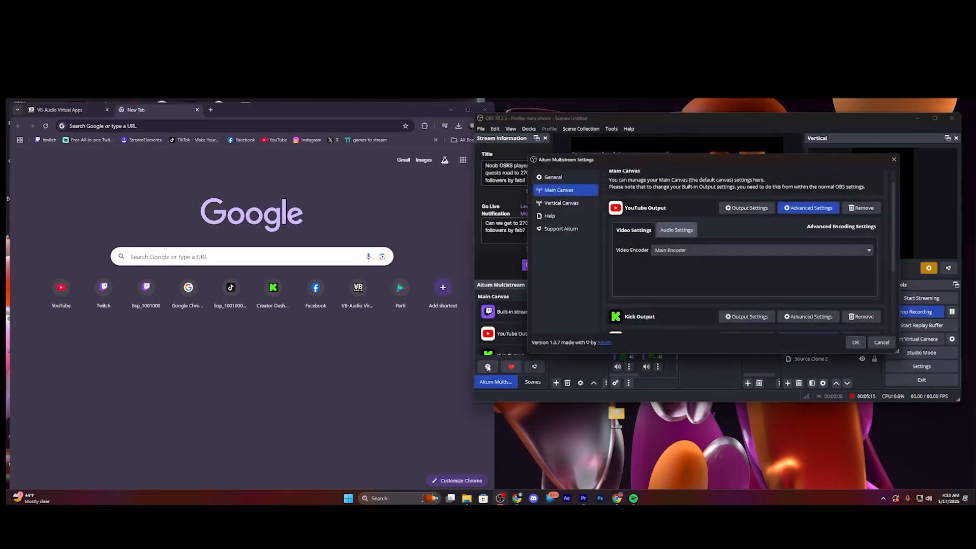
pyautogui.moveTo(670, 163); pyautogui.dragTo(226, 181)
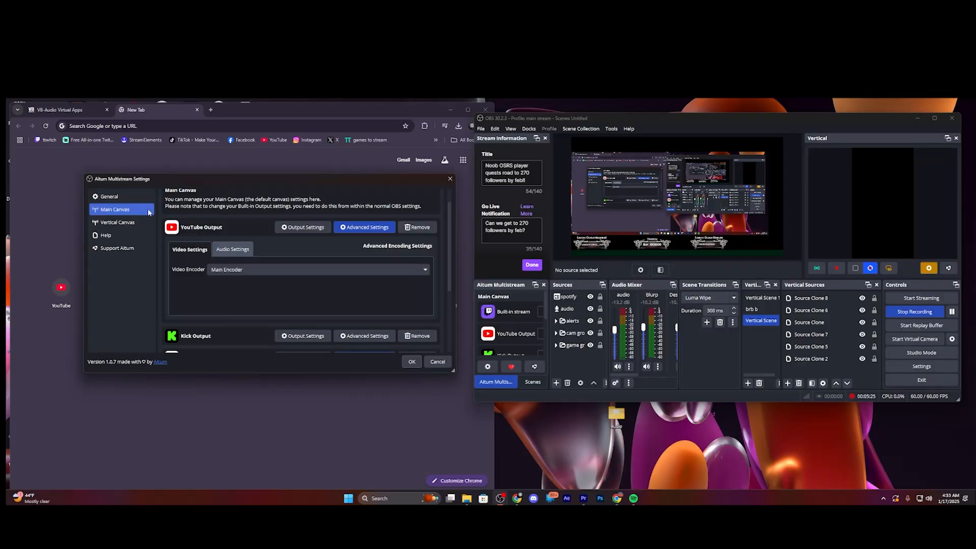
pyautogui.click(357, 228)
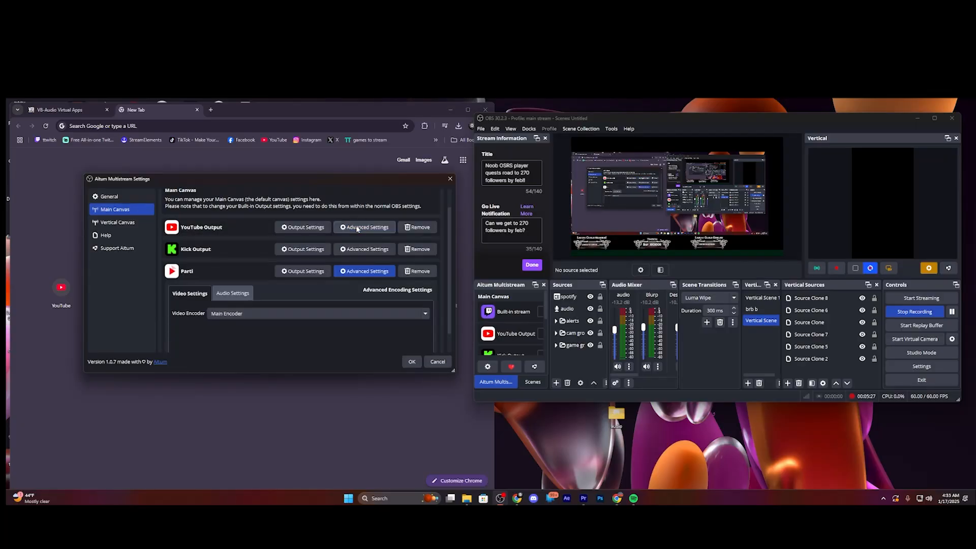
pyautogui.click(351, 271)
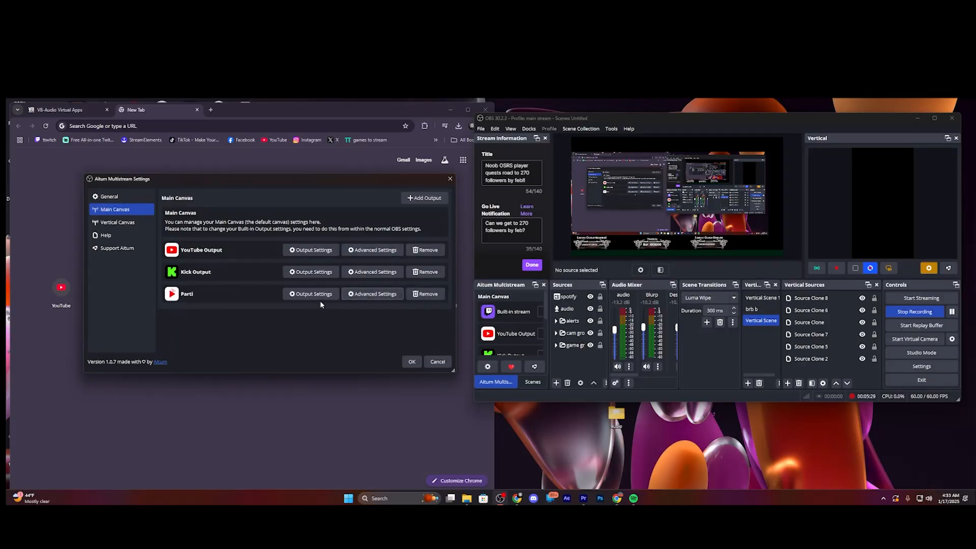
# Choose Track 3 as the audio track in the YouTube output's advanced audio settings.
pyautogui.click(377, 251)
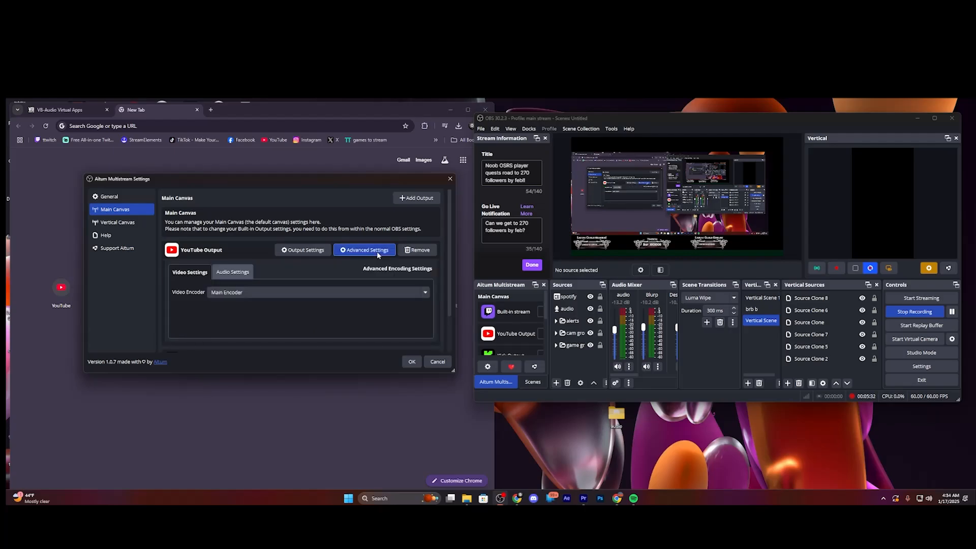
pyautogui.click(235, 277)
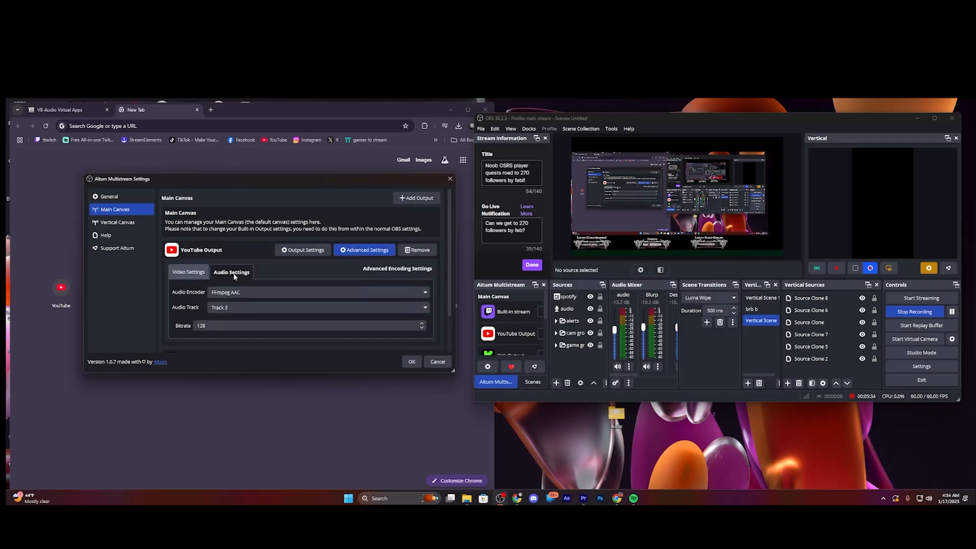
pyautogui.click(323, 310)
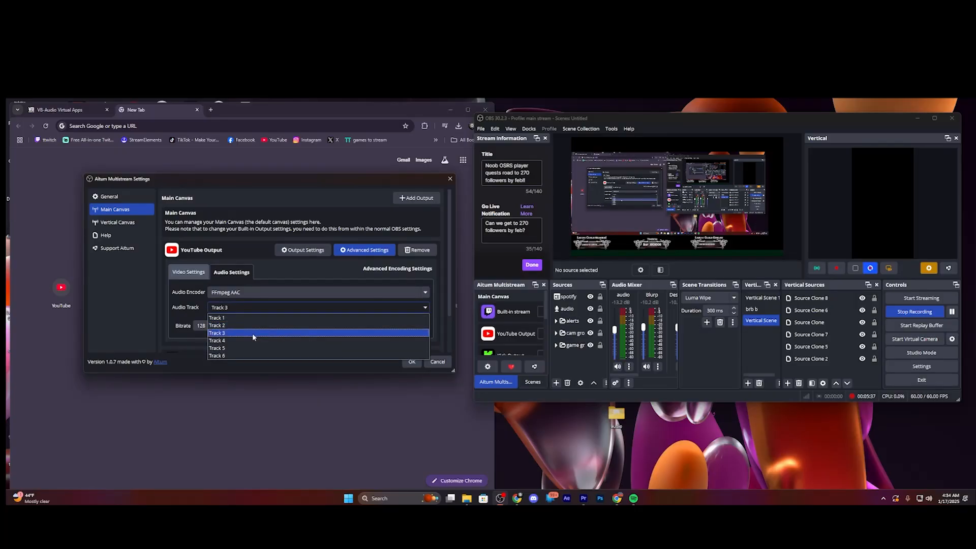
pyautogui.click(252, 334)
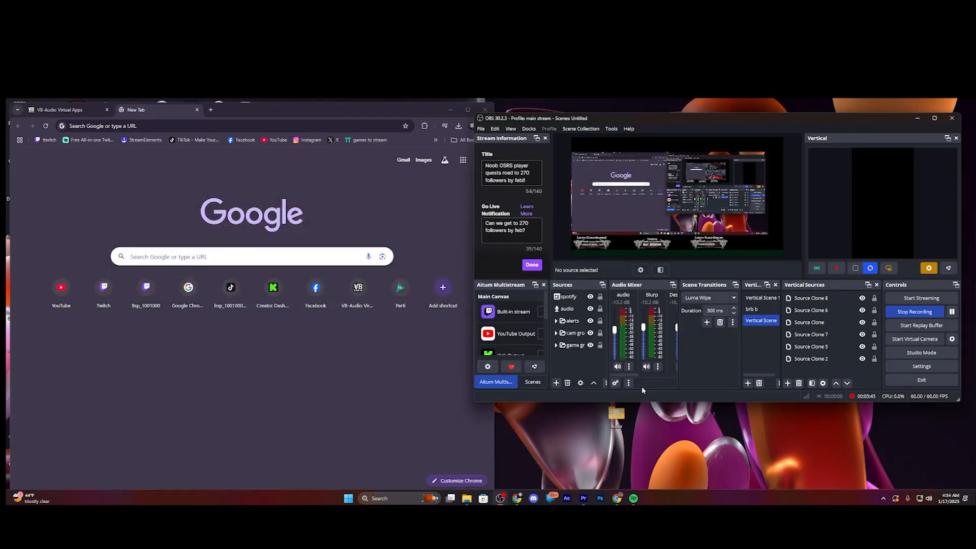
# Check the track assignments of the audio sources in Advanced Audio Properties and look at the existing spotify source.
pyautogui.click(615, 383)
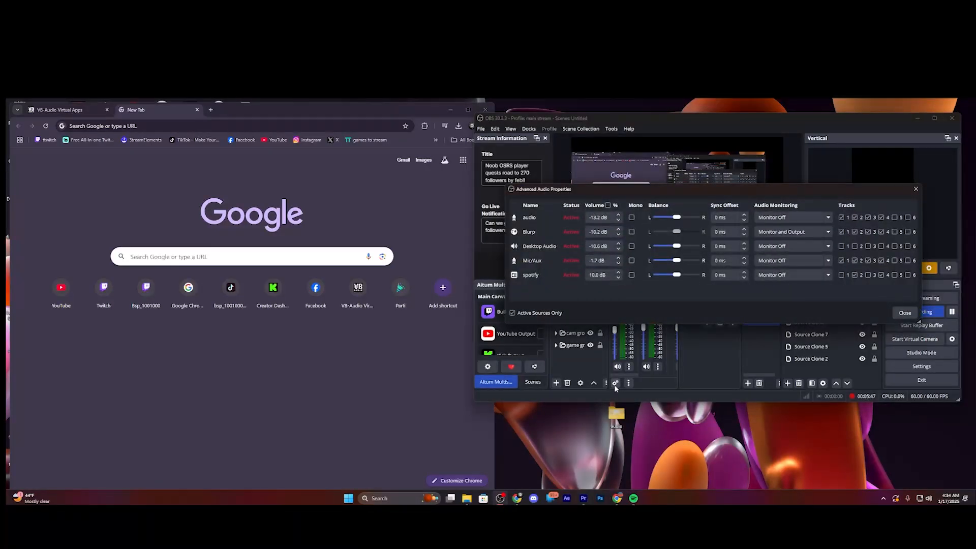
pyautogui.click(903, 313)
pyautogui.click(562, 320)
pyautogui.click(567, 298)
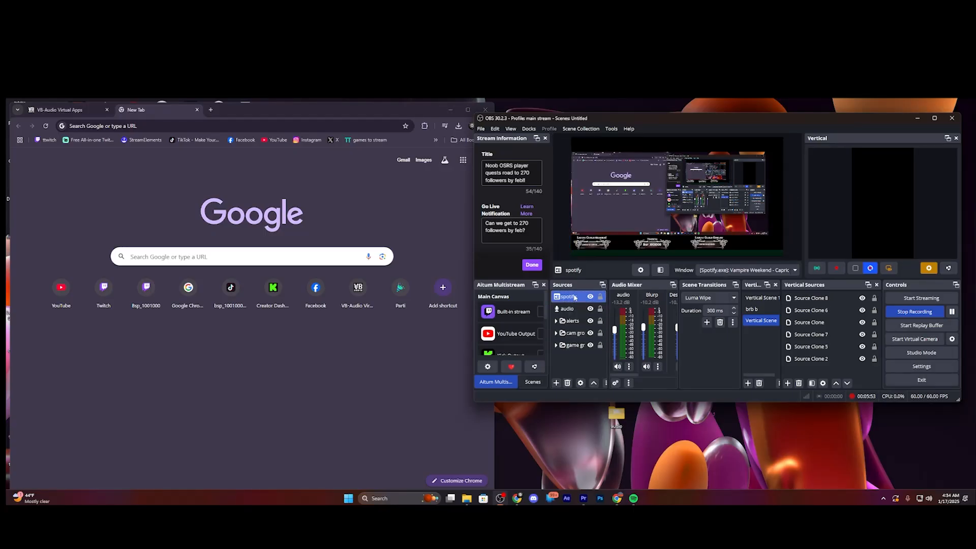
pyautogui.click(571, 364)
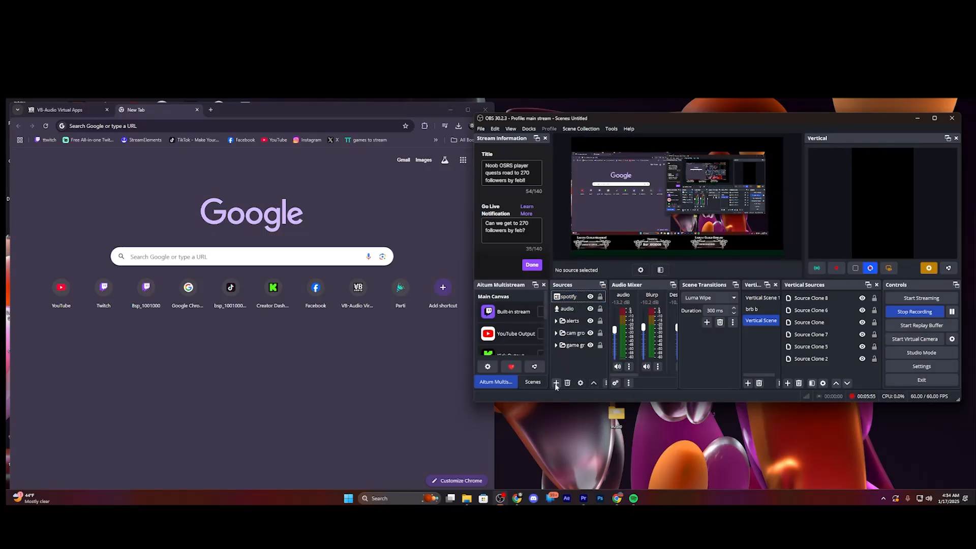
# Add a new Application Audio Capture (BETA) source named "spotify test".
pyautogui.click(556, 384)
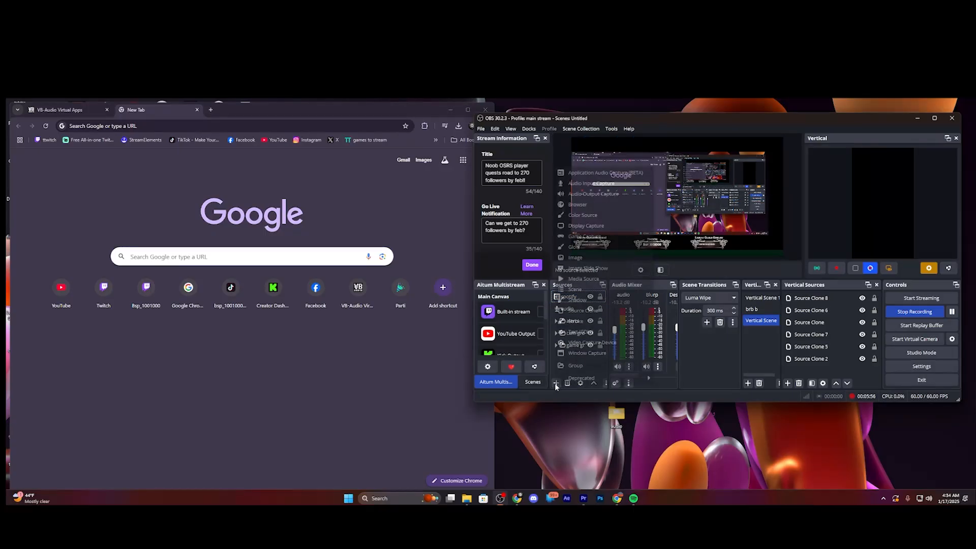
pyautogui.click(597, 174)
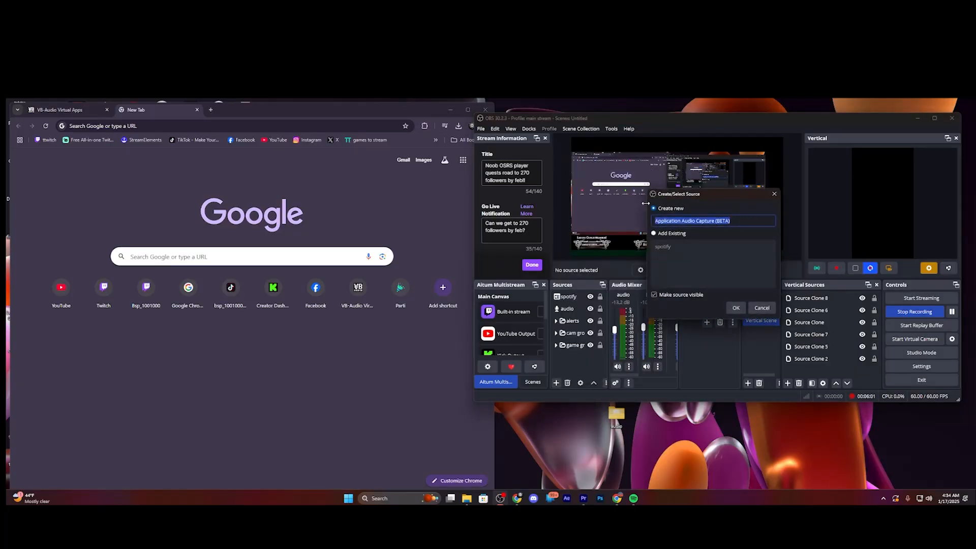
pyautogui.write('spotify te')
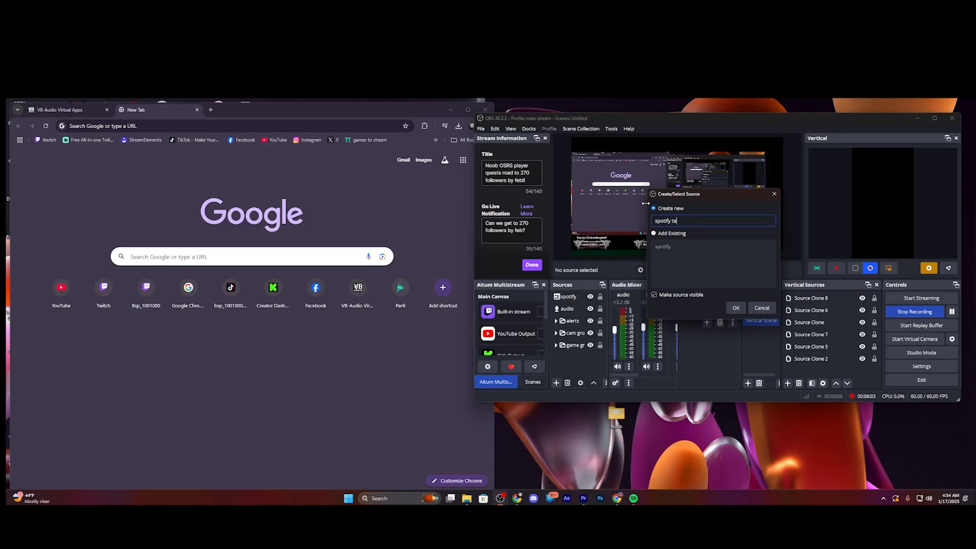
pyautogui.write('st')
pyautogui.click(733, 308)
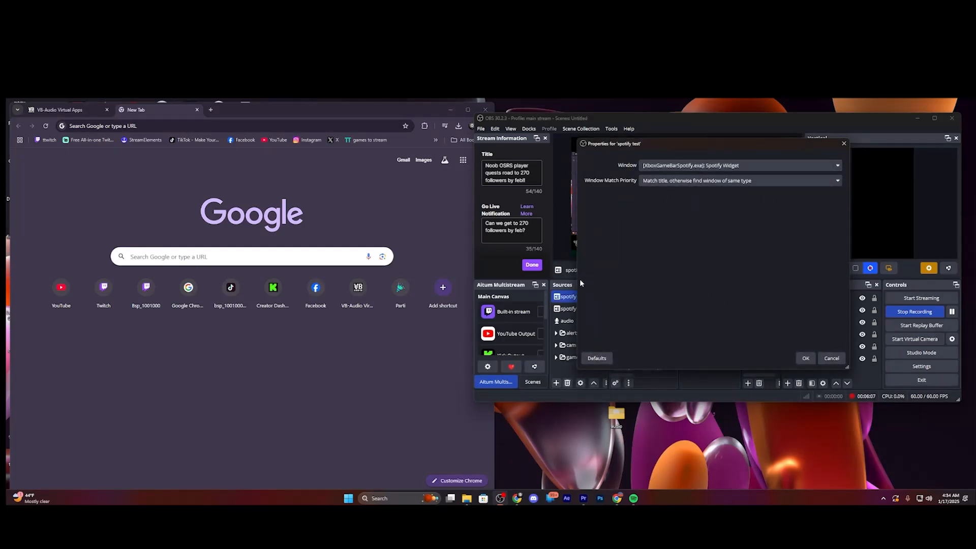
# Set the captured window of the spotify test source to [Spotify.exe]: Spotify Premium.
pyautogui.click(694, 164)
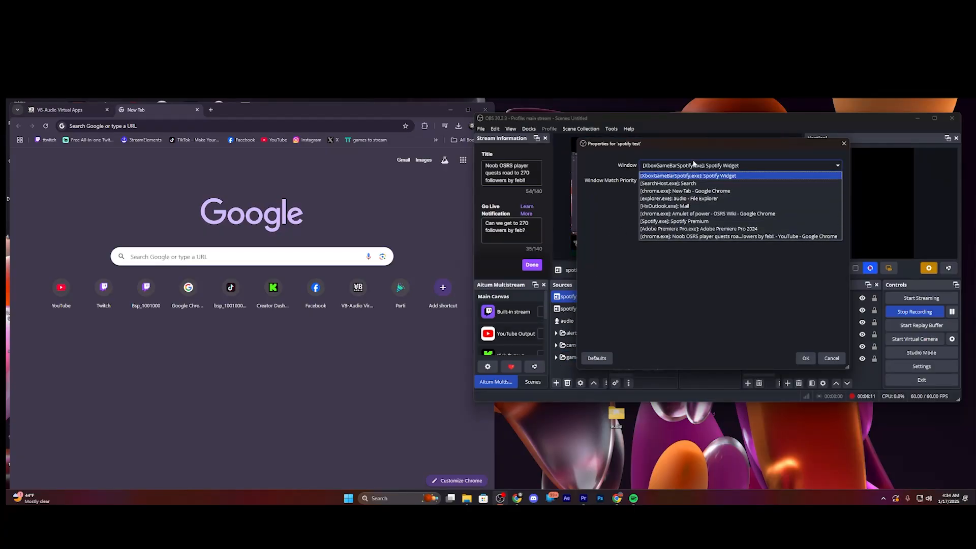
pyautogui.click(692, 222)
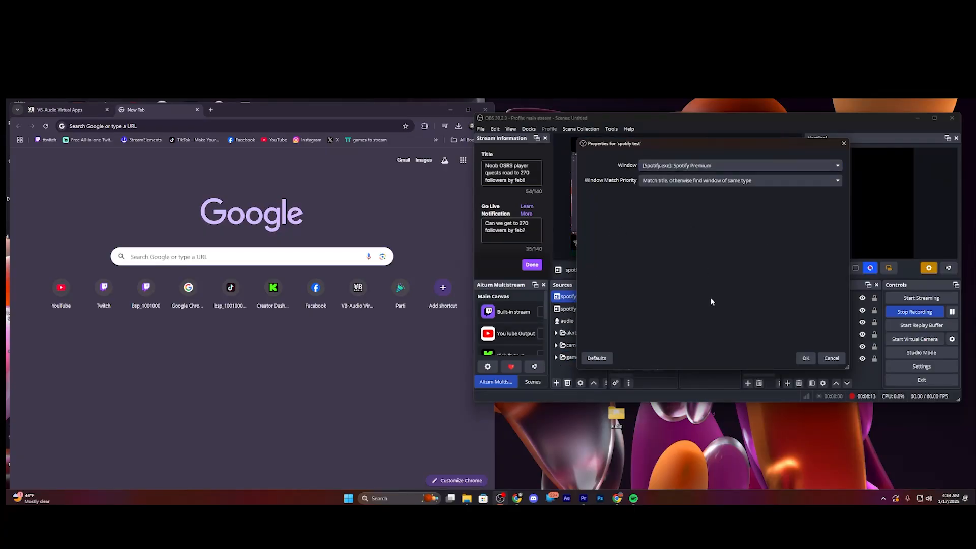
pyautogui.click(805, 359)
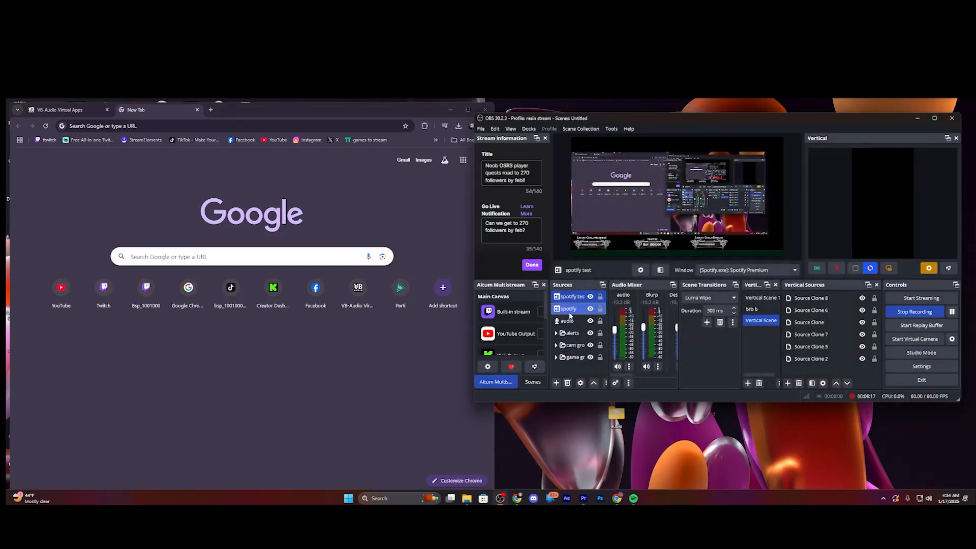
# Locate the spotify test source in the audio mixer and remove it from track 5 in Advanced Audio Properties.
pyautogui.click(572, 297)
pyautogui.moveTo(630, 378); pyautogui.dragTo(670, 376)
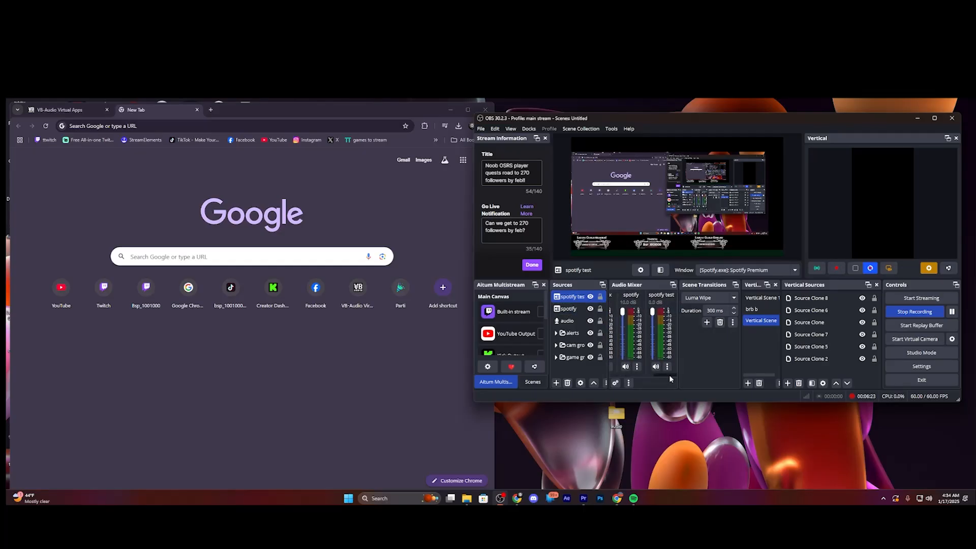
pyautogui.click(615, 383)
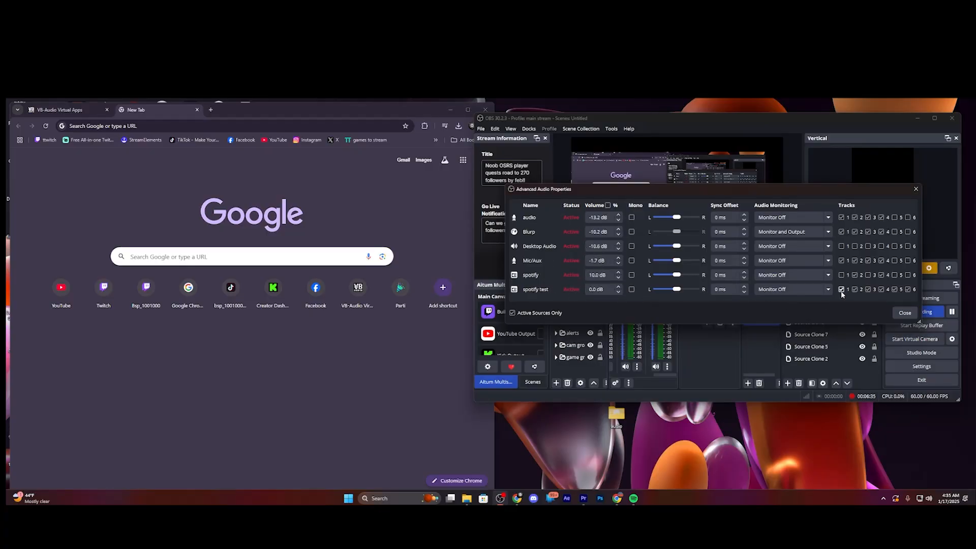
pyautogui.click(896, 290)
pyautogui.click(906, 313)
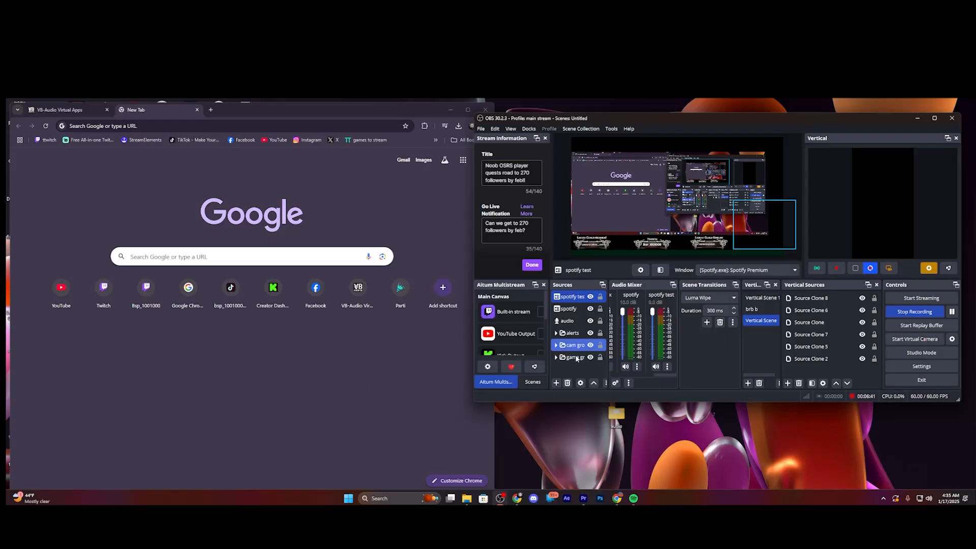
# Add a new Audio Input Capture source named "game audio" to the scene.
pyautogui.click(556, 383)
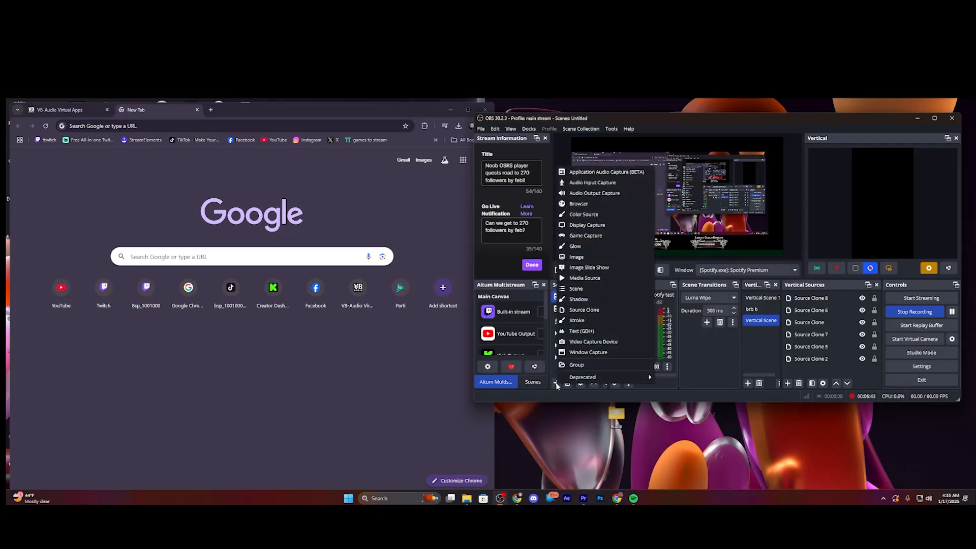
pyautogui.click(610, 183)
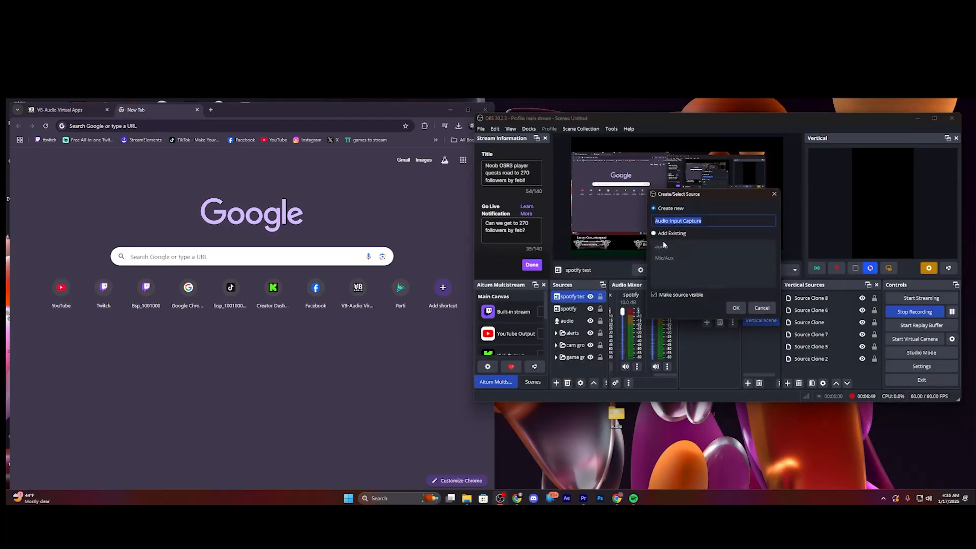
pyautogui.write('game audio')
pyautogui.click(736, 308)
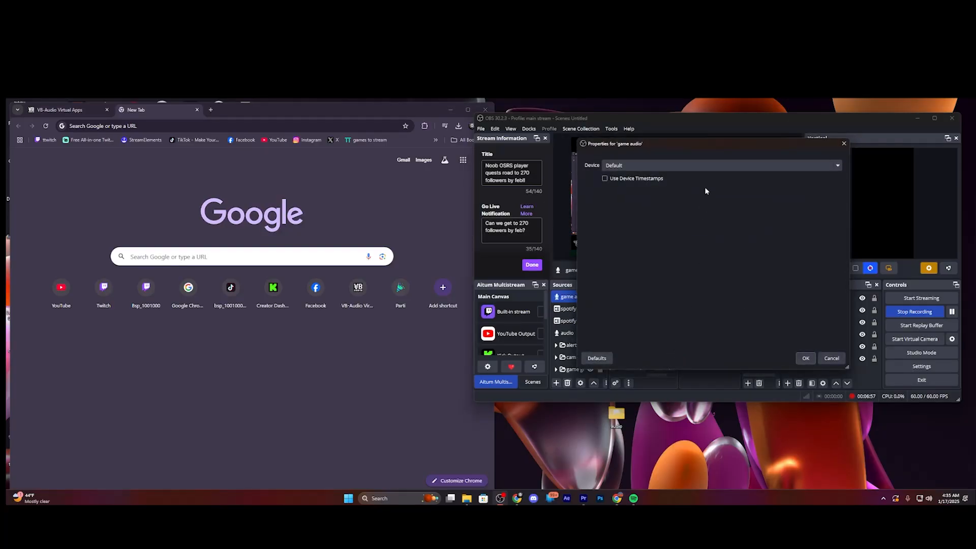
# Set the device of the game audio source to CABLE Output (VB-Audio Virtual Cable).
pyautogui.click(727, 166)
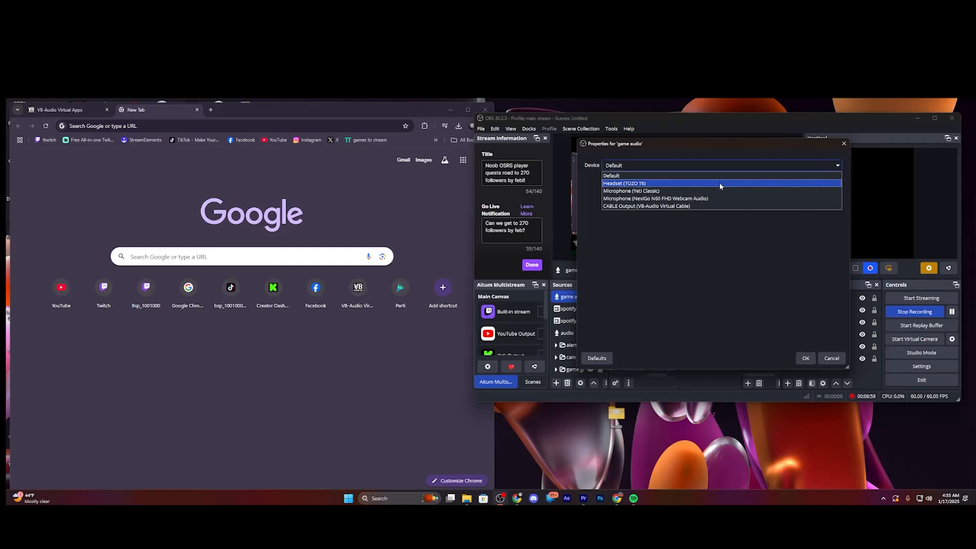
pyautogui.click(719, 206)
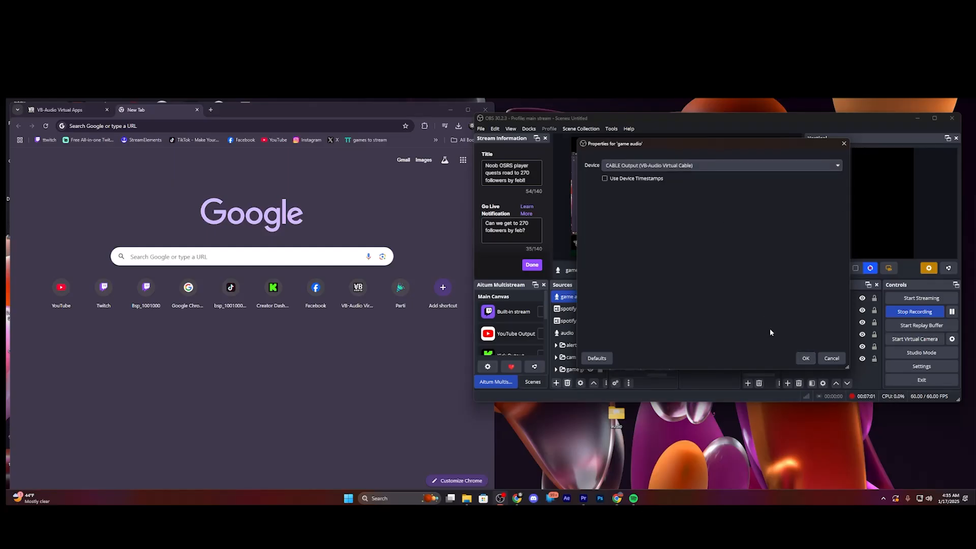
pyautogui.click(804, 359)
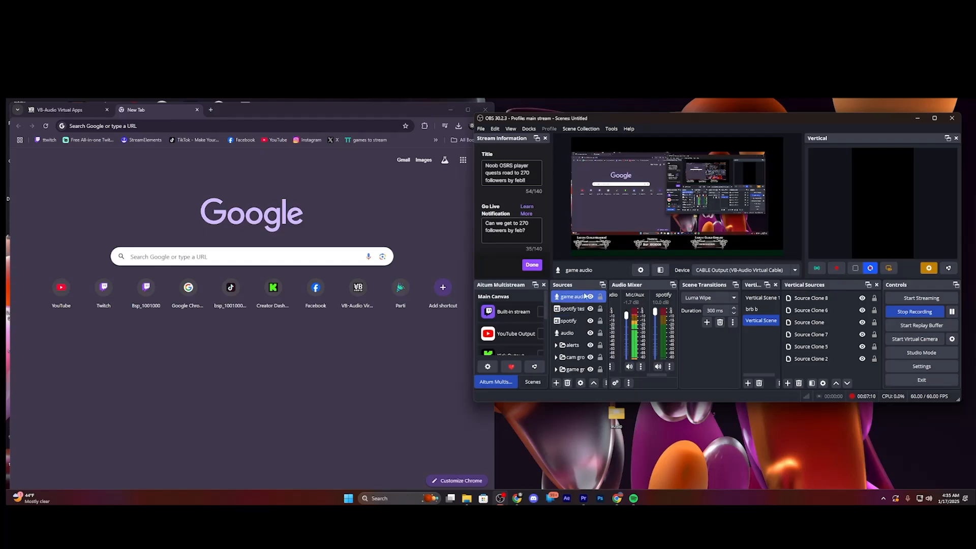
# Examine the audio sources' track assignments in Advanced Audio Properties alongside the Main Canvas outputs listed in Aitum Multistream.
pyautogui.click(615, 384)
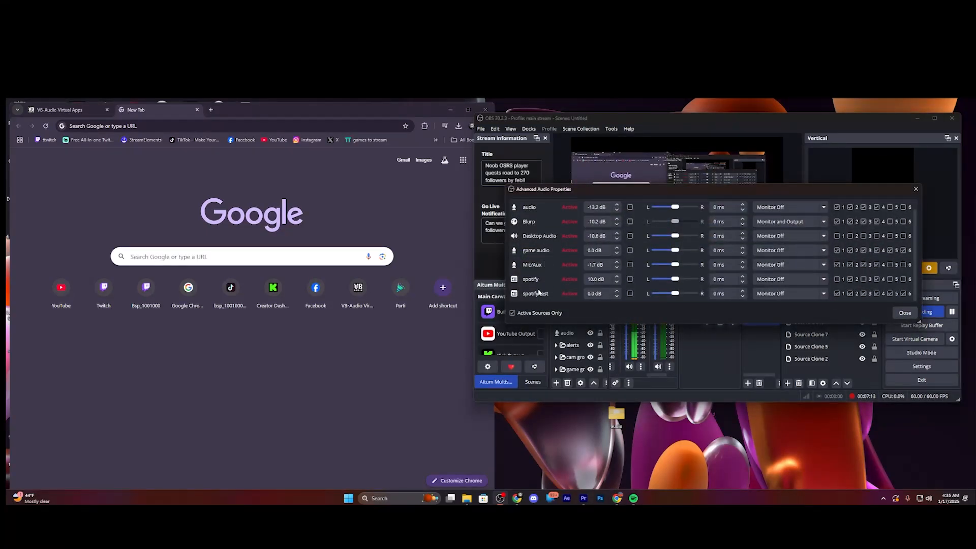
pyautogui.scroll(-1, 536, 248)
pyautogui.click(904, 312)
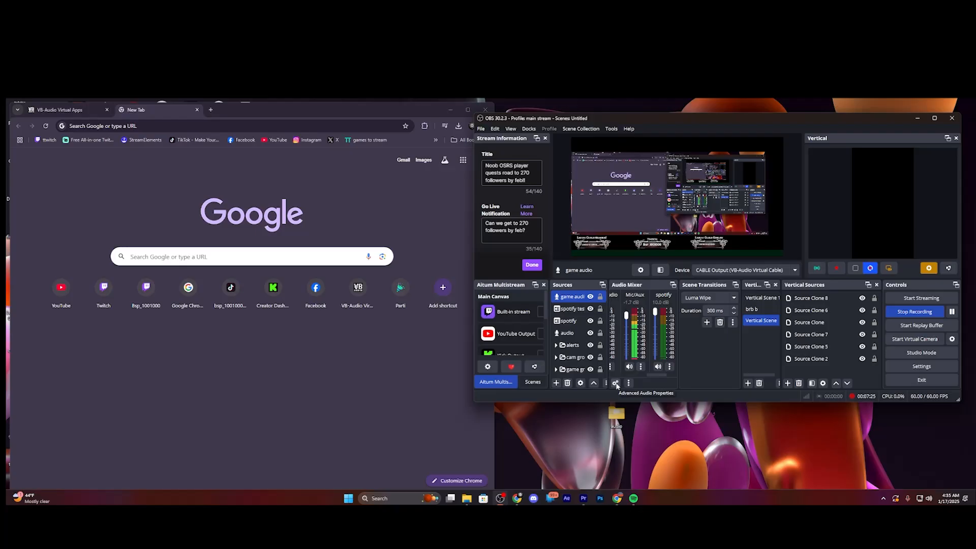
pyautogui.click(615, 383)
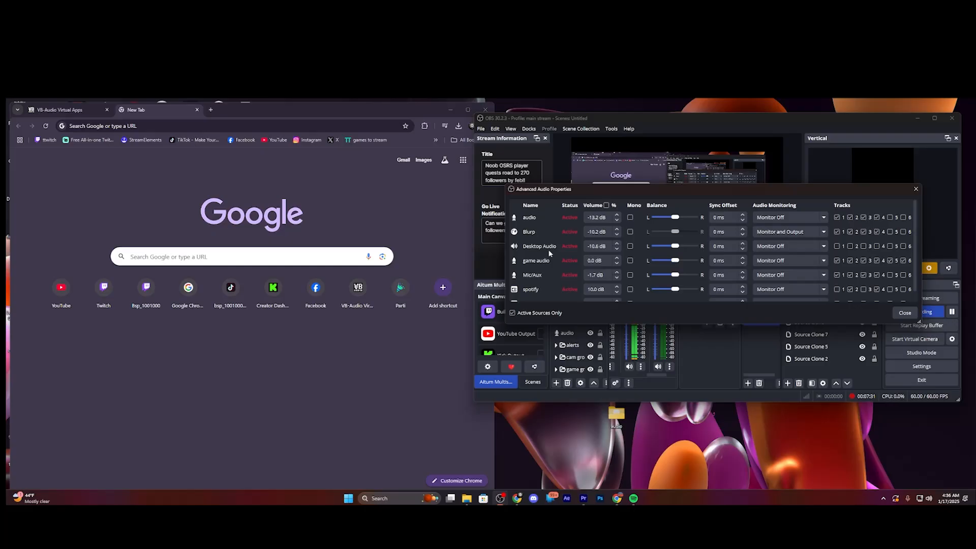
pyautogui.scroll(-1, 544, 248)
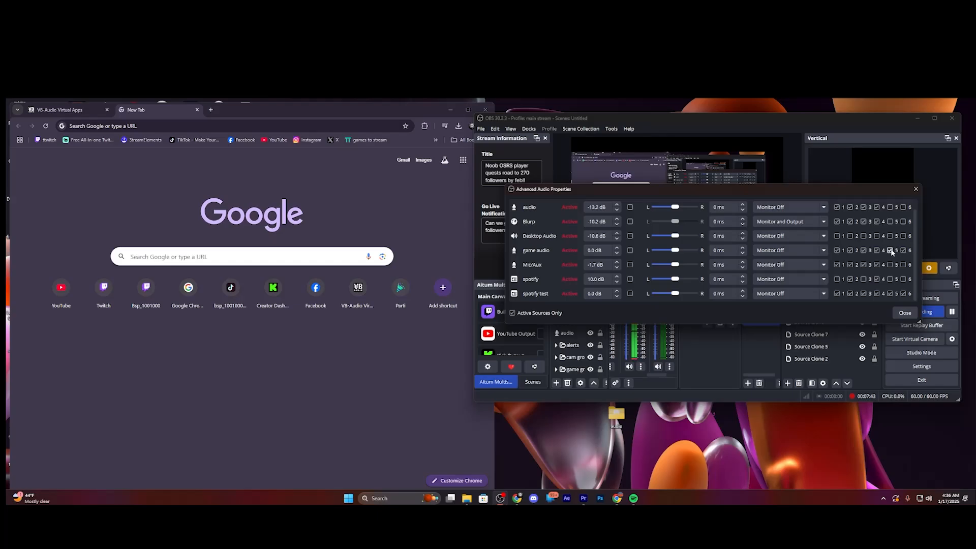
pyautogui.scroll(-2, 500, 330)
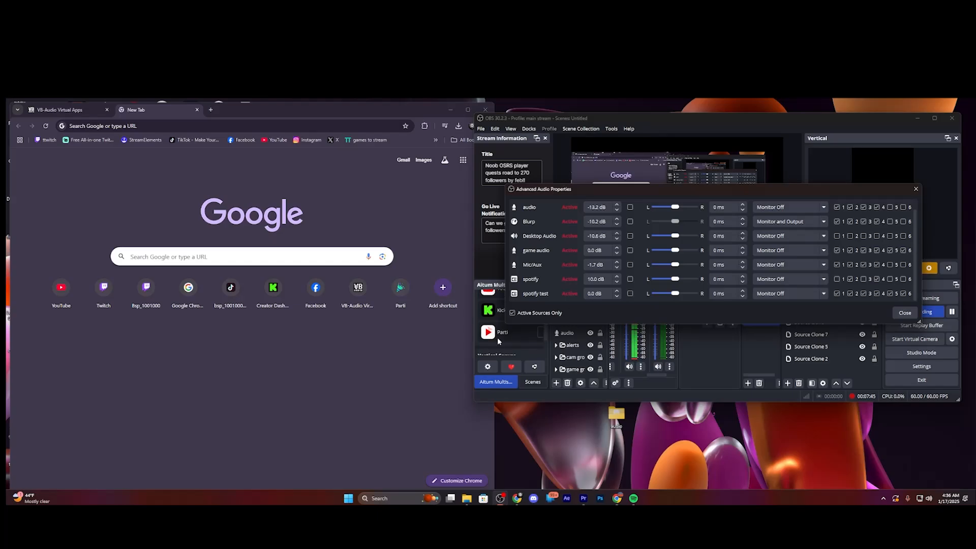
pyautogui.scroll(-3, 498, 342)
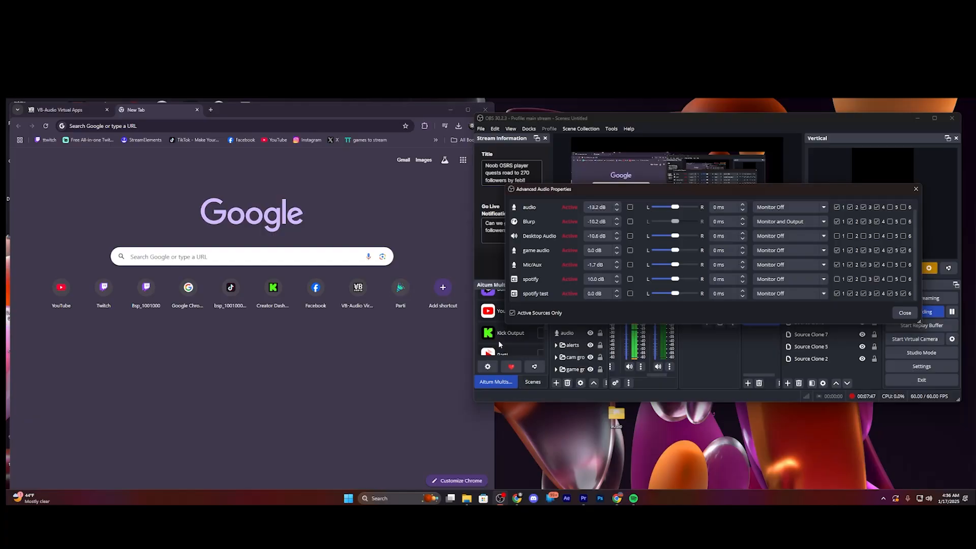
pyautogui.scroll(4, 501, 343)
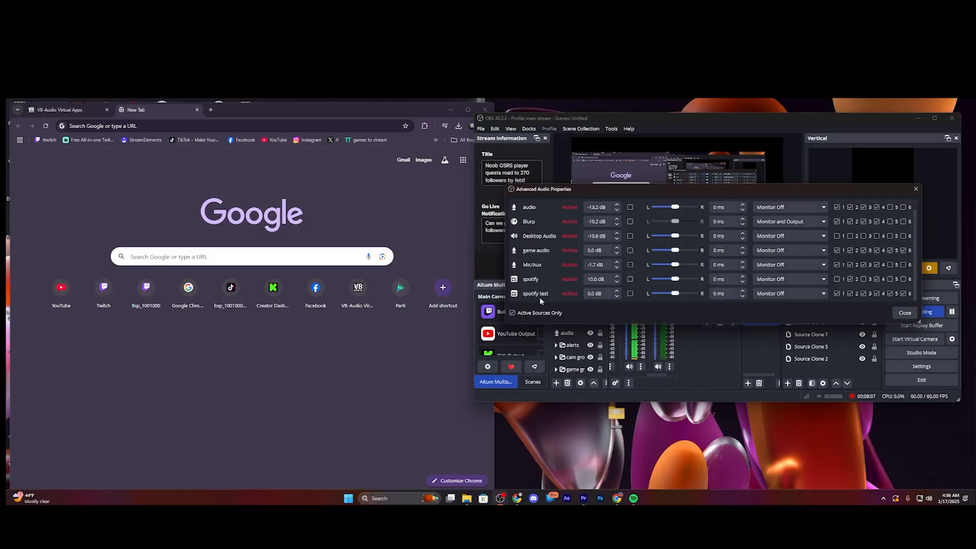
# Toggle tracks 3, 2, 5 and 6 for the spotify test source and close Advanced Audio Properties.
pyautogui.click(871, 294)
pyautogui.click(853, 293)
pyautogui.click(890, 294)
pyautogui.click(904, 294)
pyautogui.click(894, 311)
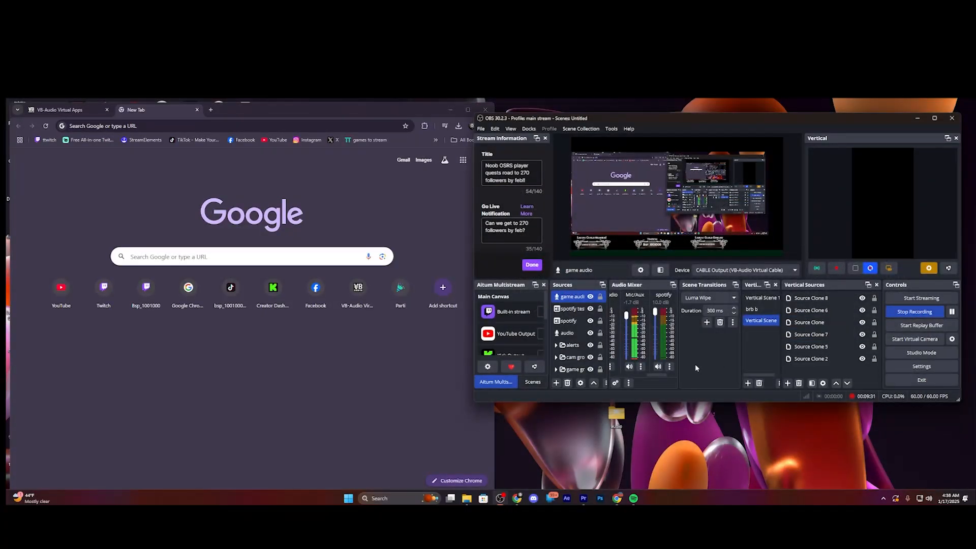